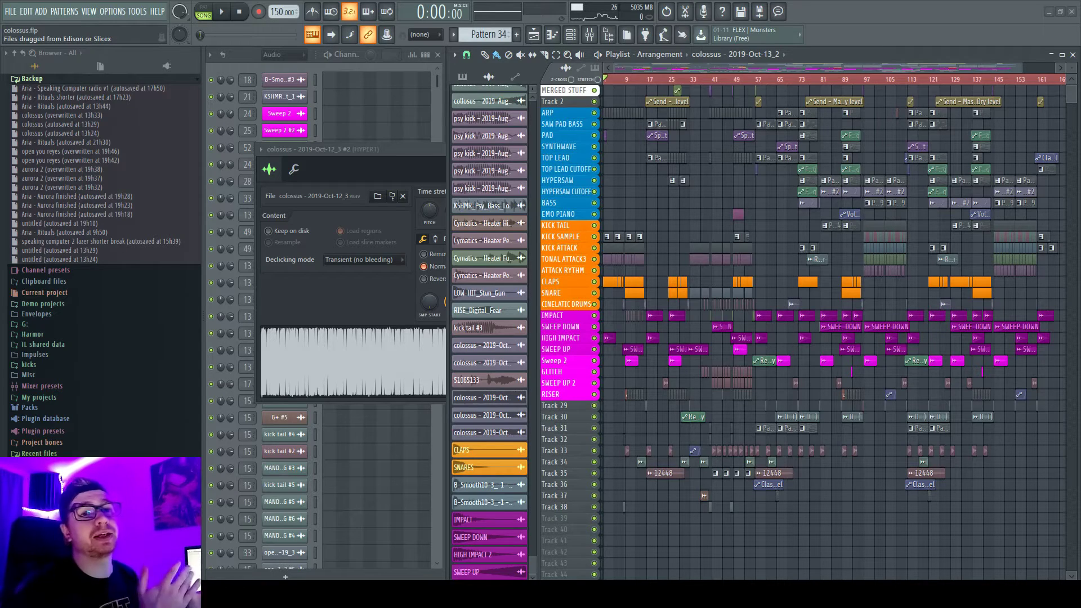
Step: Select bars 57 to 113 across the playlist arrangement as the section to keep
scroll(838, 217, "up", 5)
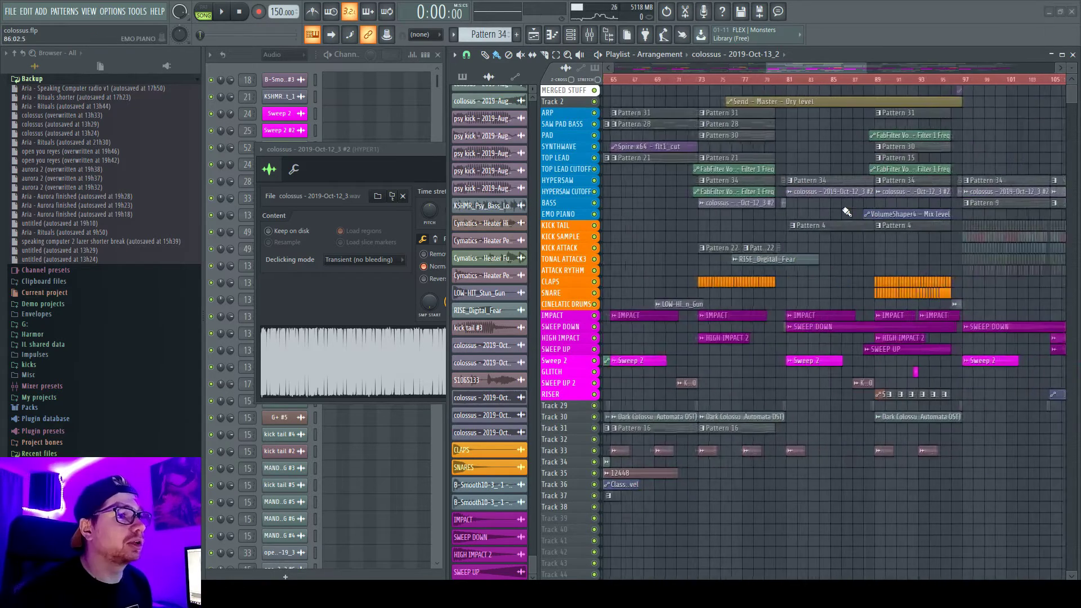
scroll(838, 217, "up", 4)
scroll(838, 222, "down", 4)
scroll(830, 223, "down", 3)
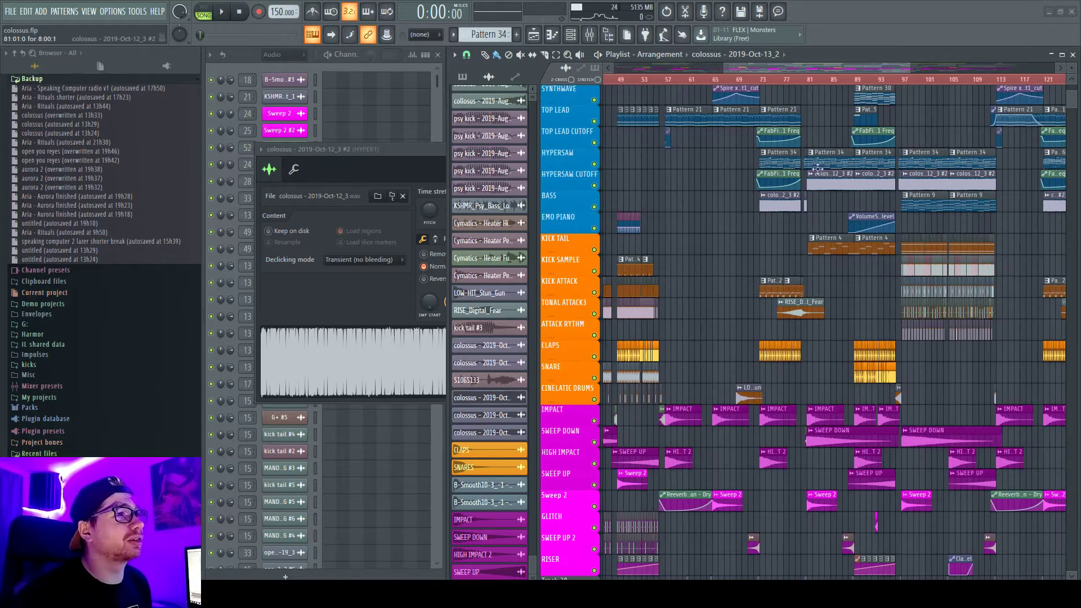
left_click_drag(667, 82, 998, 85)
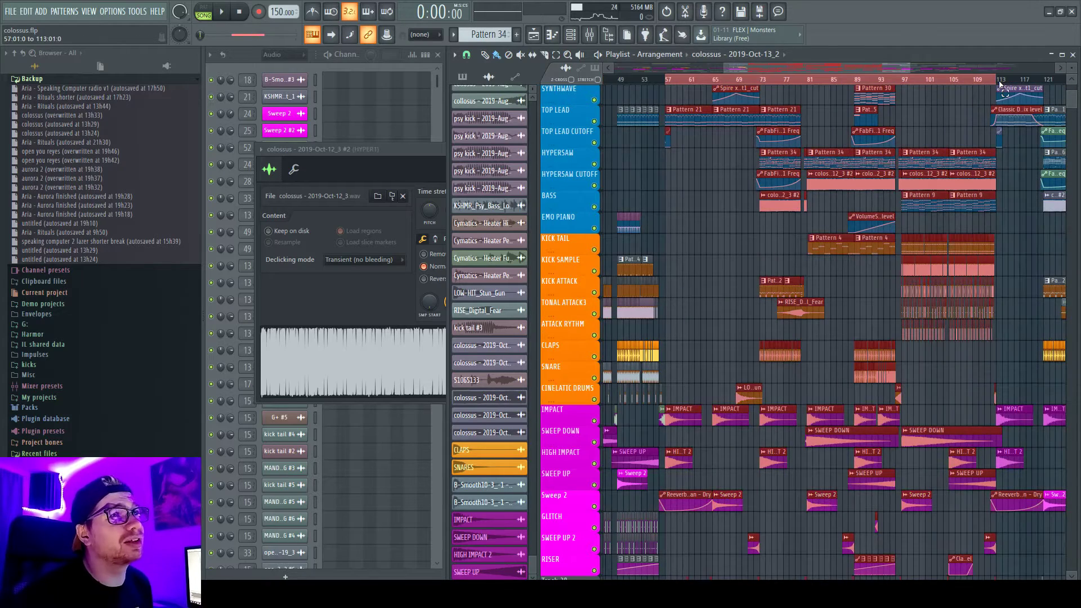
Step: Delete all playlist clips located before bar 57
scroll(851, 214, "down", 3)
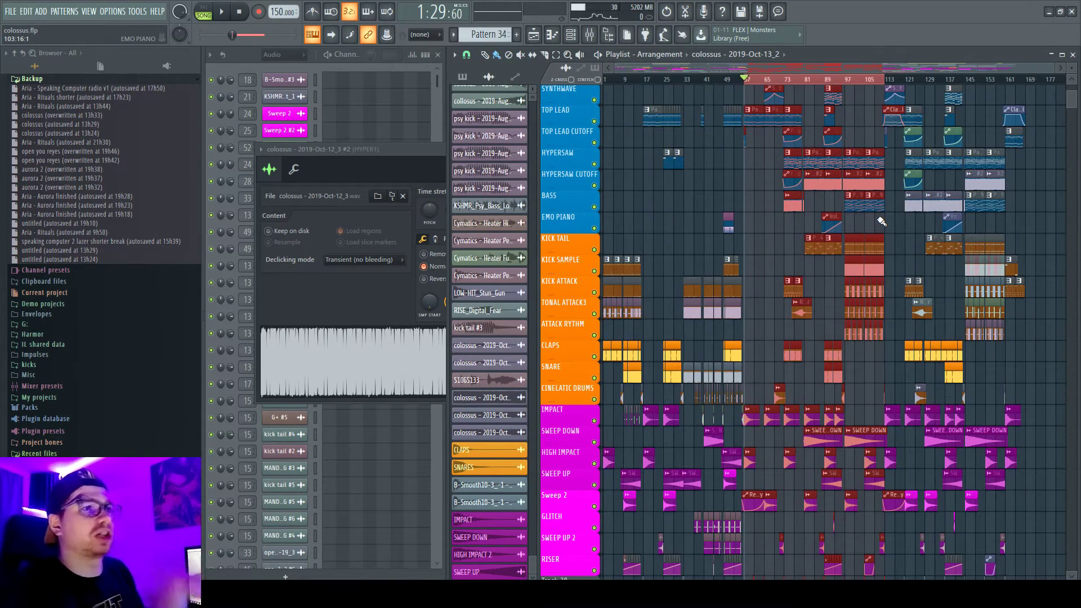
left_click_drag(744, 82, 605, 84)
key("Delete")
Step: Delete all playlist clips after bar 113 and set the playback position to bar 57
left_click_drag(886, 82, 1070, 85)
key("Return")
key("Delete")
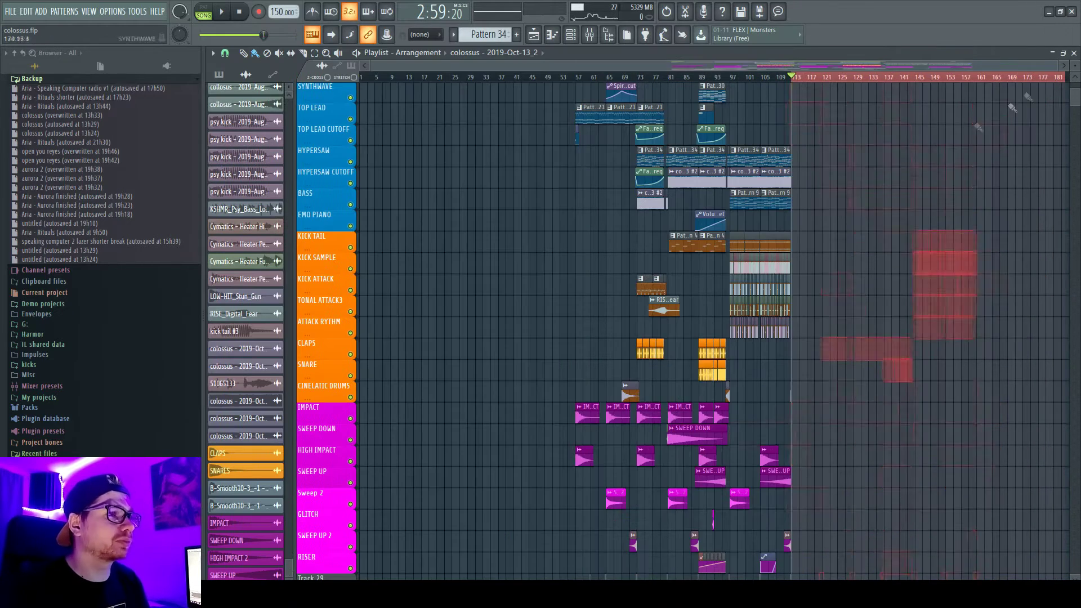
scroll(806, 265, "down", 4)
left_click(576, 77)
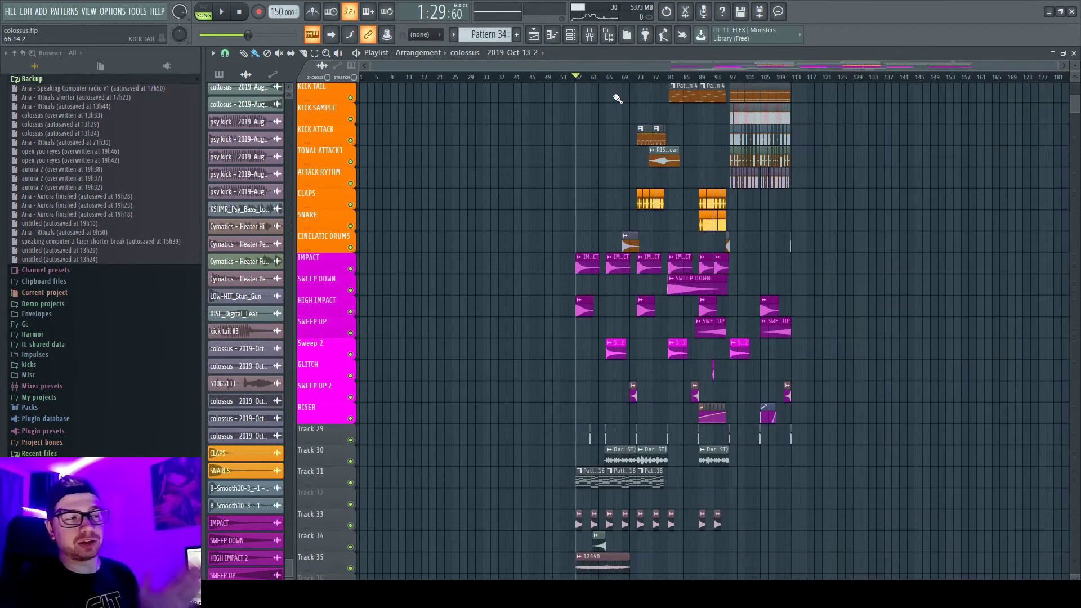
Step: Move all remaining playlist clips back in time so that the section starts at bar 1
scroll(586, 266, "up", 8)
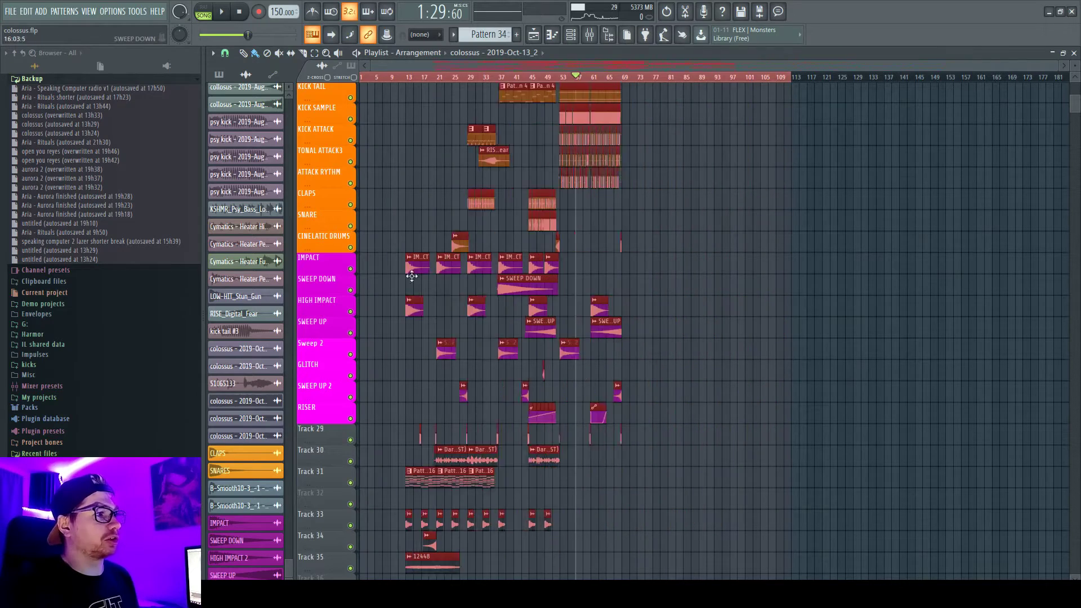
scroll(315, 283, "up", 10)
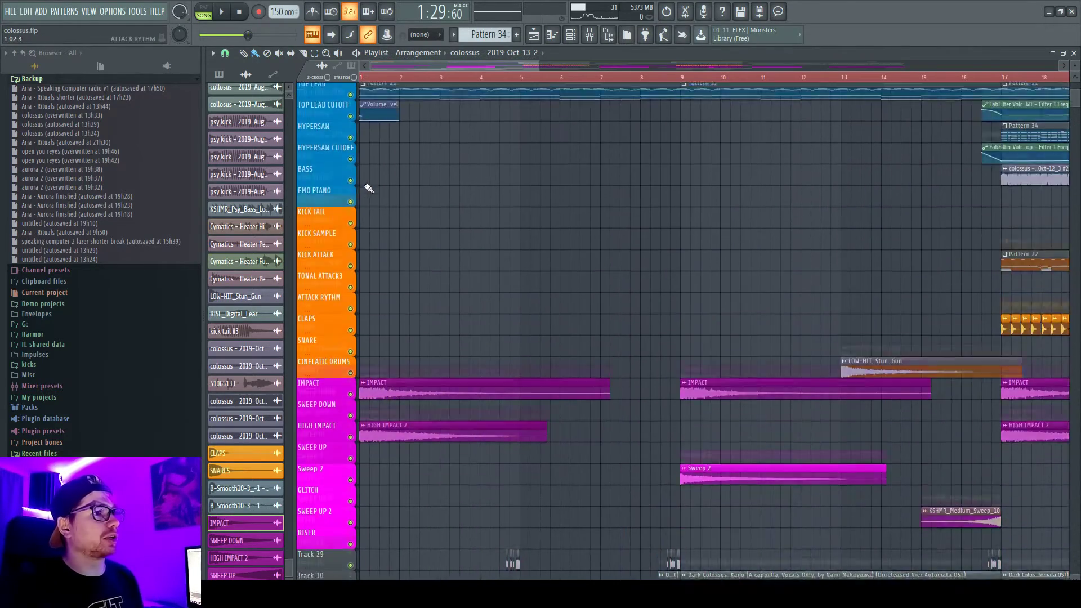
scroll(414, 191, "up", 3)
scroll(422, 247, "down", 5)
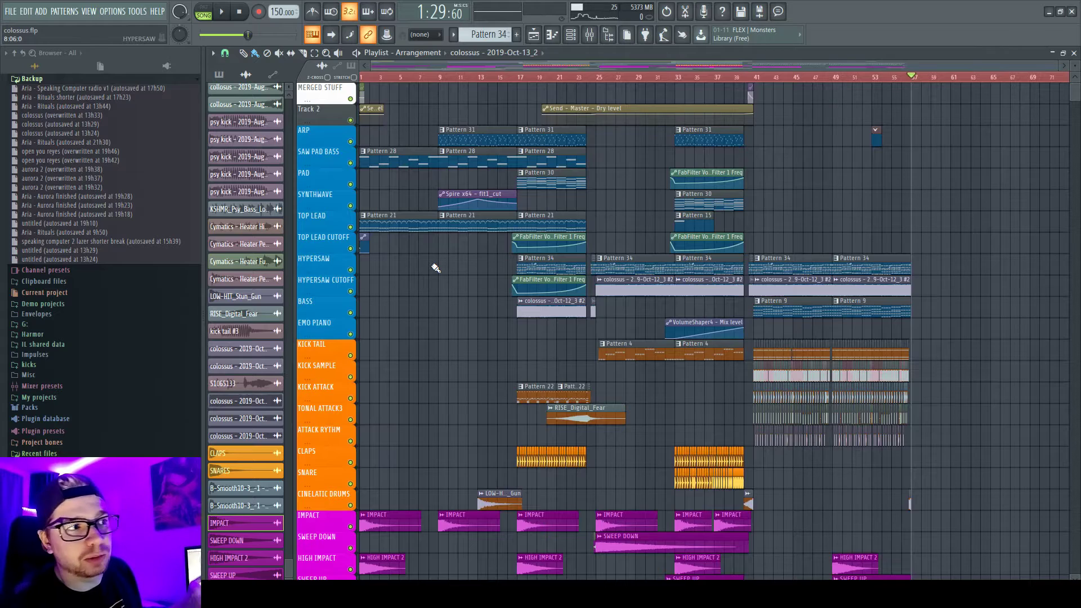
Step: Move the short kick clips up from the CLAPS track to Track 18, name that track FX KICKS and colour it orange
scroll(552, 334, "down", 8)
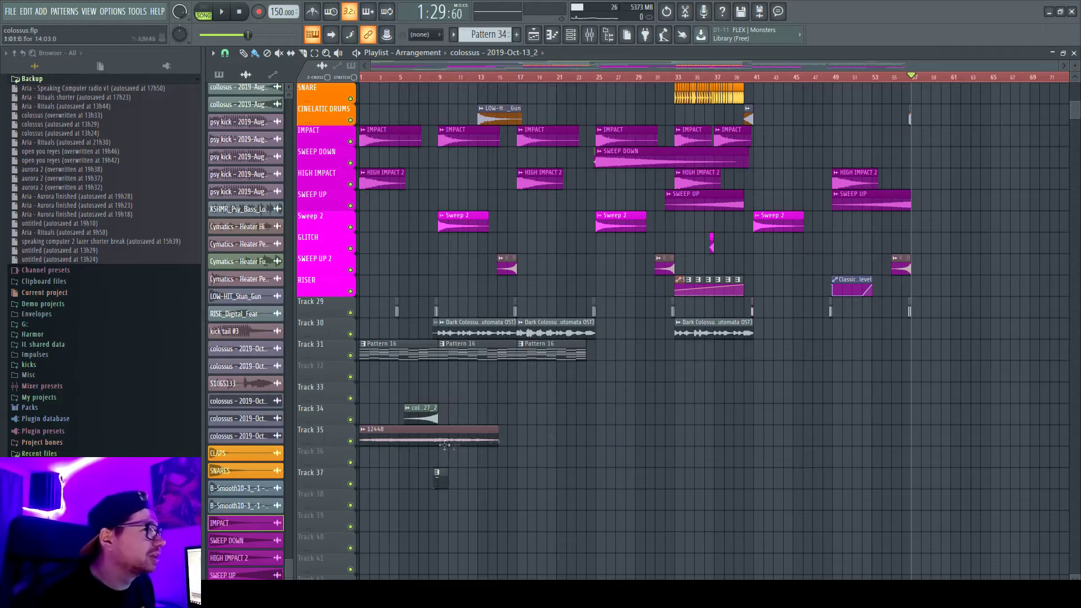
scroll(442, 450, "up", 3)
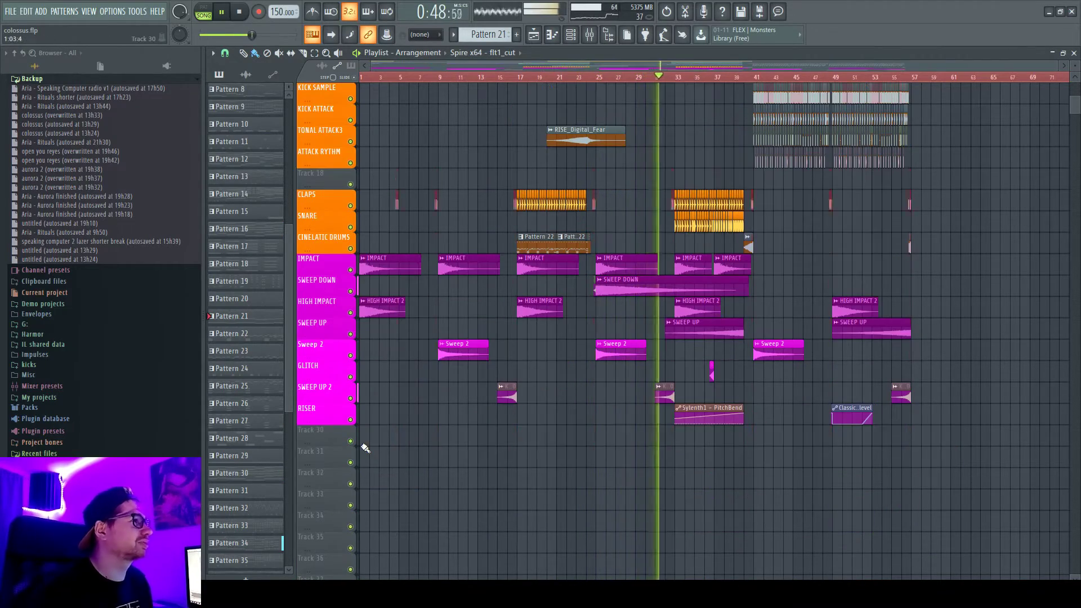
key("shift+Up")
right_click(326, 170)
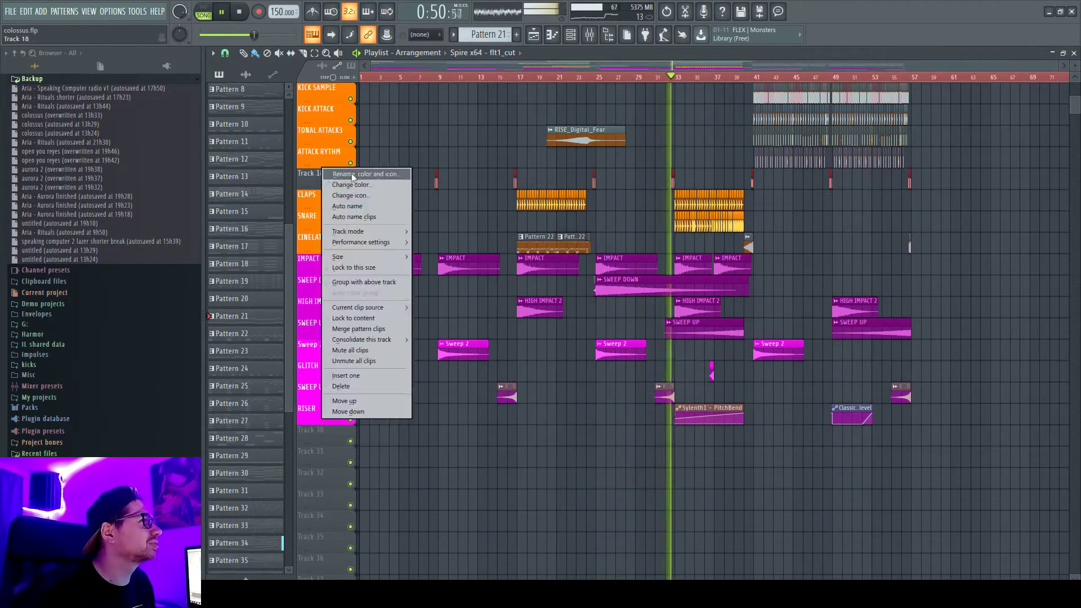
left_click(349, 174)
type("FX KICKS")
left_click(346, 166)
left_click(394, 344)
double_click(440, 200)
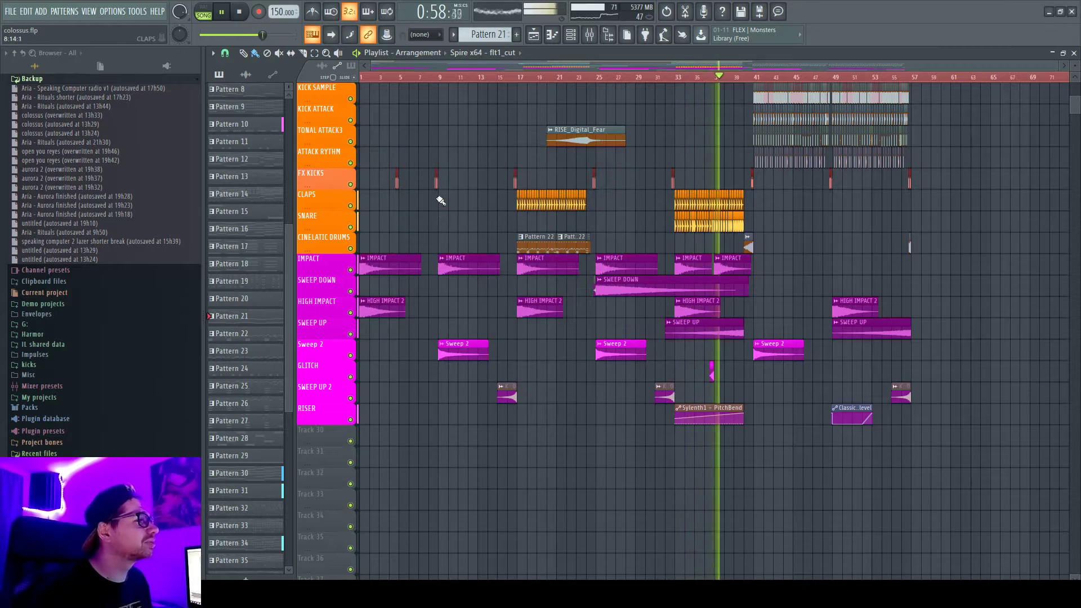
Step: Stop playback and examine the Serum notes of Pattern 28 from the SAW PAD BASS track in the piano roll
scroll(730, 366, "up", 6)
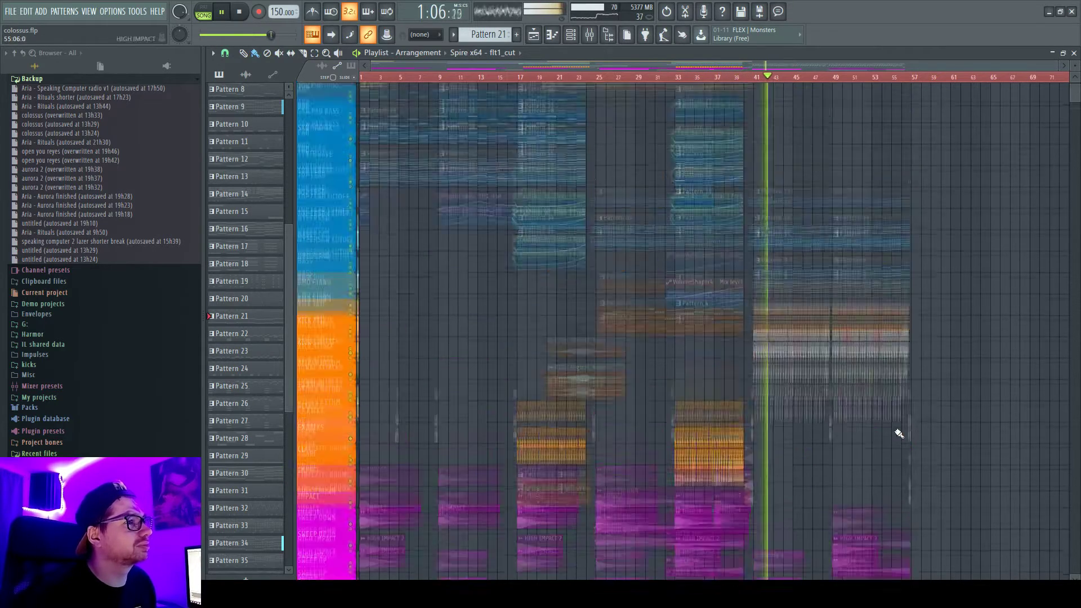
key("space")
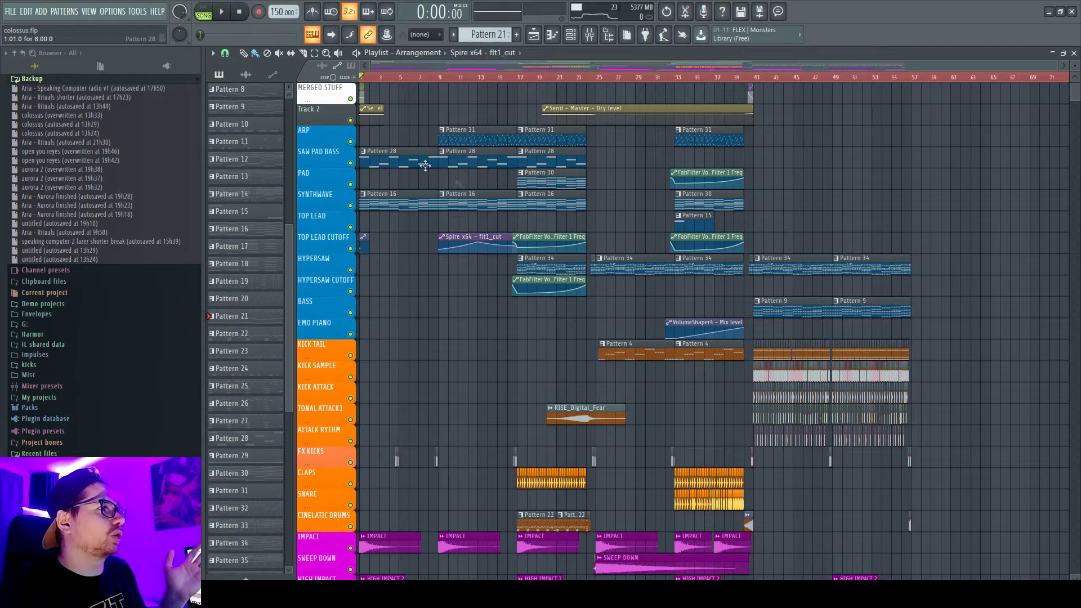
double_click(403, 152)
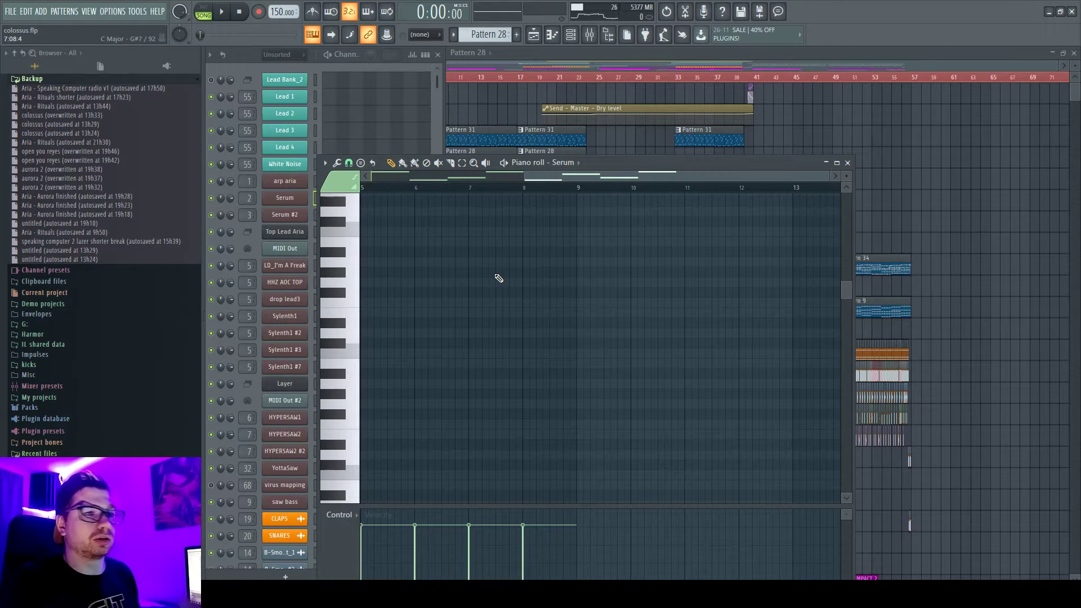
left_click(817, 131)
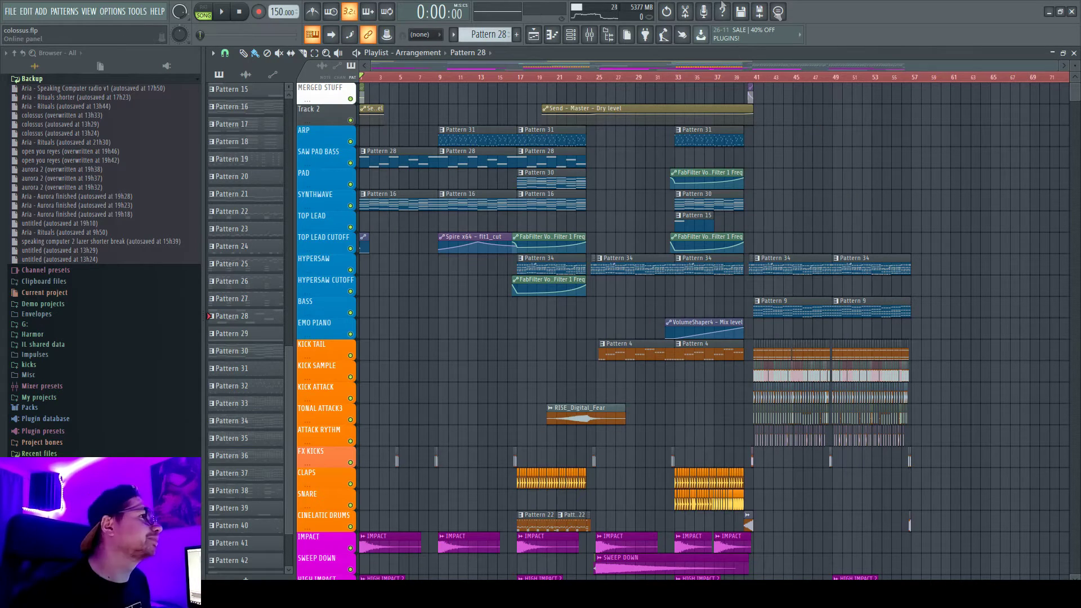
Step: Delete the Lead_Bank_2 notes after the opening ones in Pattern 34 and switch the piano roll to the Layer channel
scroll(371, 176, "up", 4)
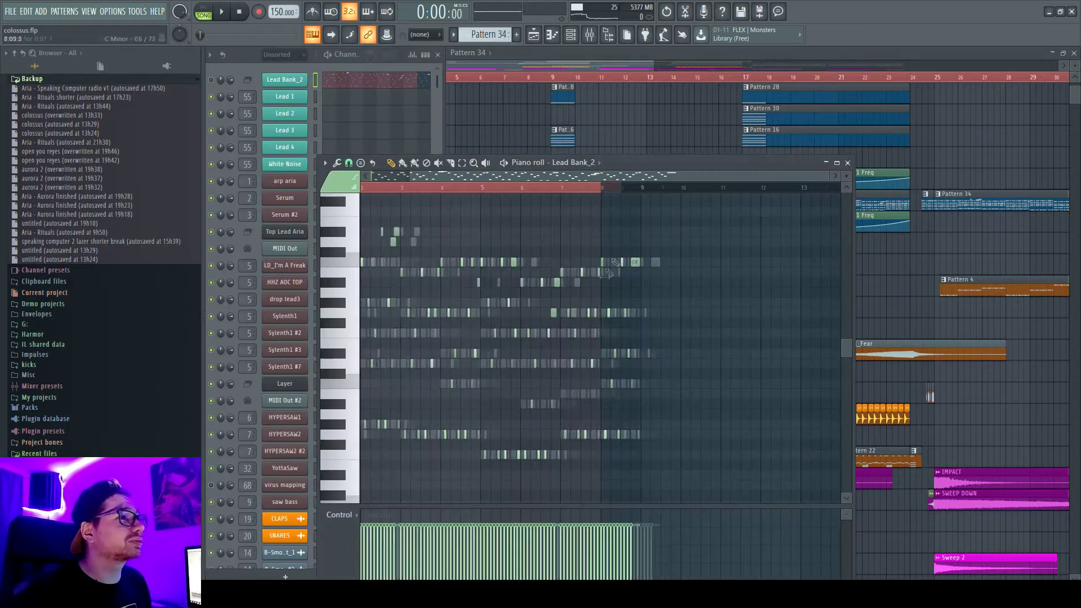
left_click_drag(721, 478, 363, 213)
key("Delete")
right_click(419, 263)
Step: Delete the Layer channel's notes after the first chord in Pattern 34, plus all notes of the remaining ghosted channel
left_click_drag(726, 474, 369, 215)
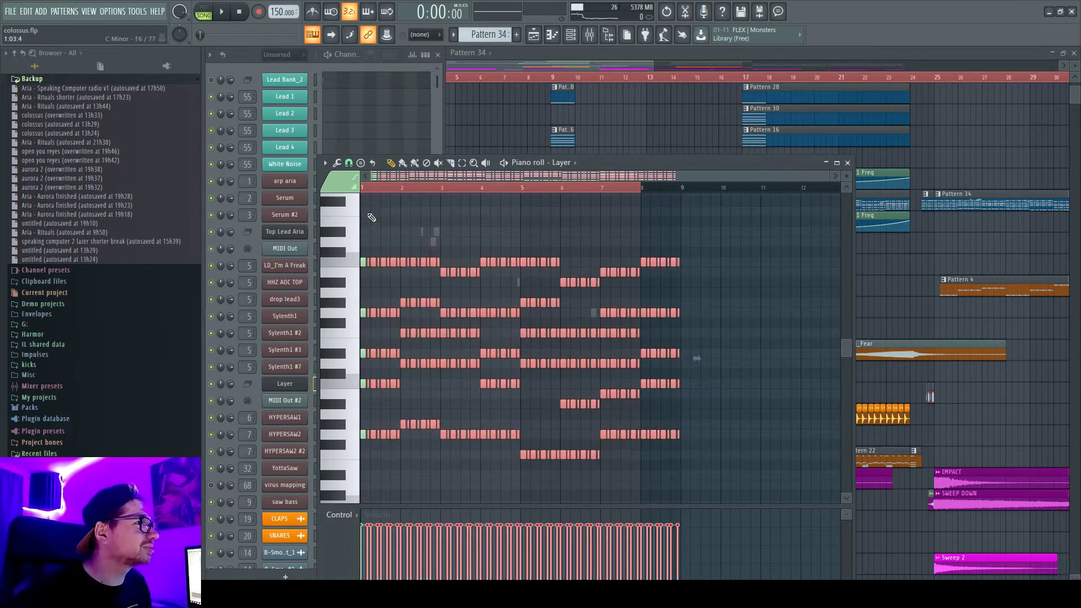
key("Delete")
right_click(364, 262)
double_click(436, 231)
key("ctrl+a")
key("Delete")
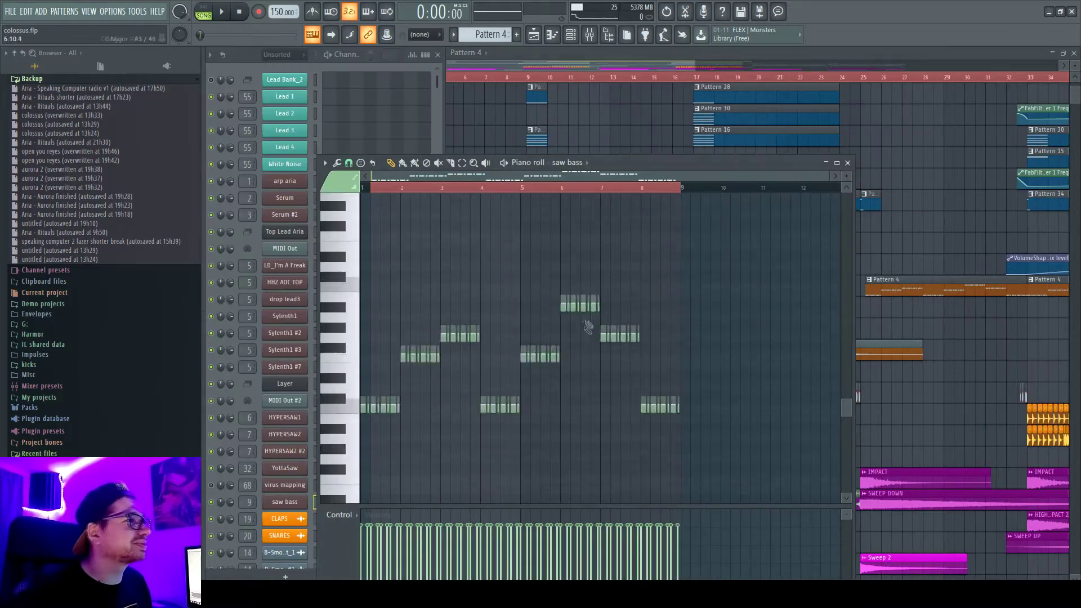
Step: Delete the saw bass notes after the first one in Pattern 4 and save the project
left_click_drag(746, 381, 366, 206)
key("Delete")
right_click(929, 234)
scroll(777, 325, "down", 9)
scroll(670, 267, "up", 3)
key("ctrl+s")
Step: Delete the Nexus notes after the first chord in Pattern 9 and close the piano roll
scroll(612, 256, "up", 5)
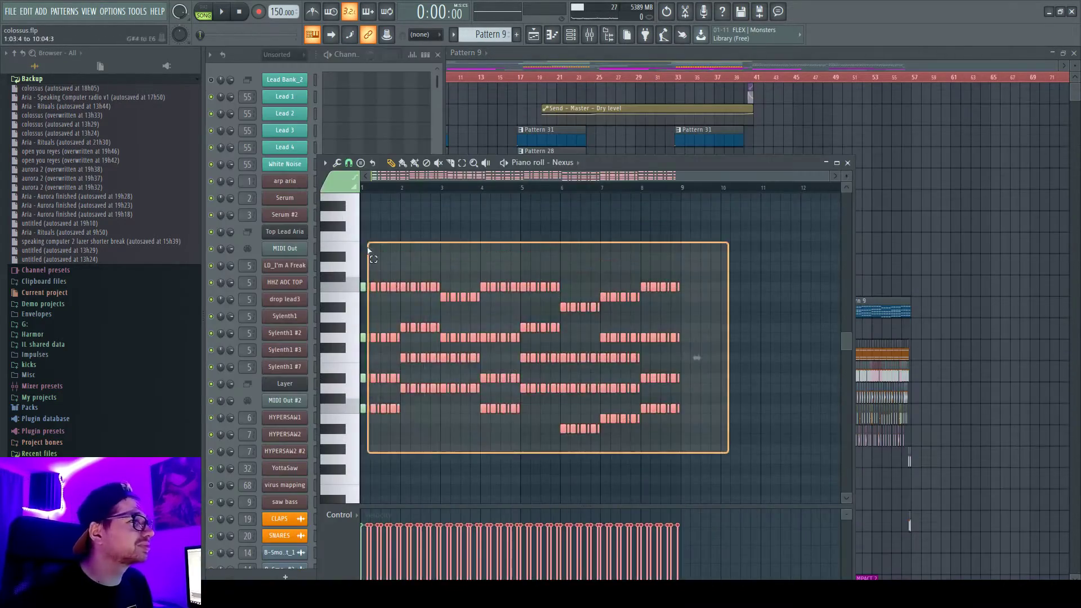
key("Delete")
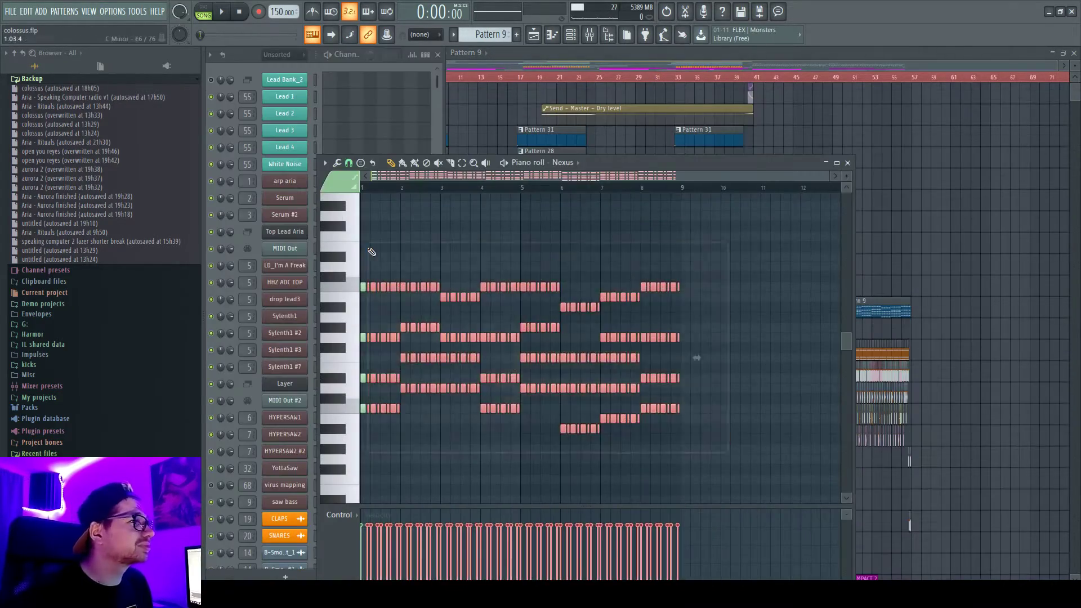
right_click(996, 268)
scroll(526, 225, "down", 8)
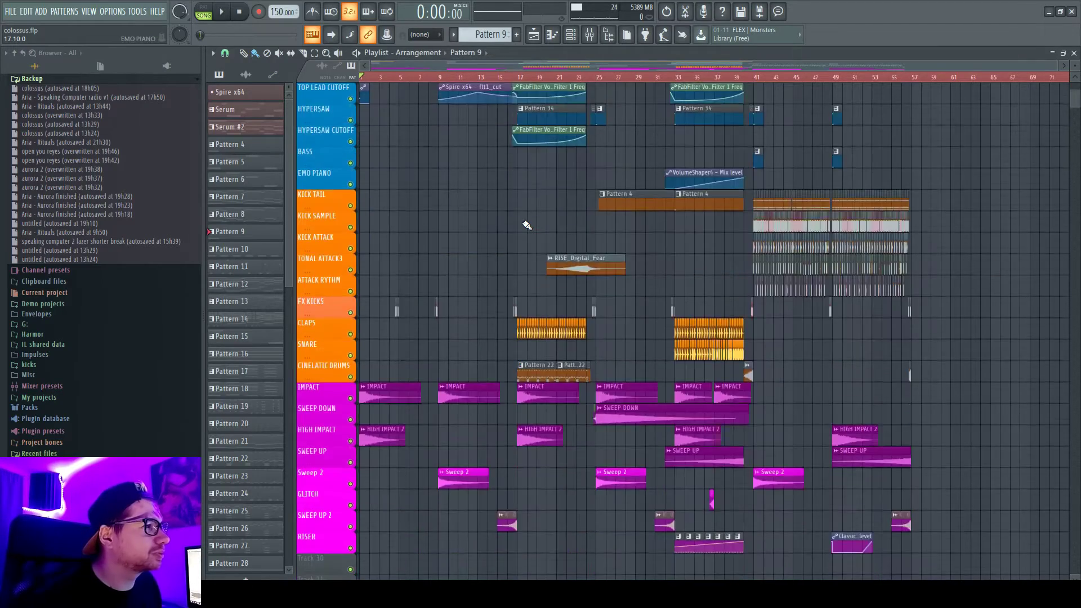
Step: Examine the drum notes of Pattern 22 from the CINELATIC DRUMS track in the piano roll
scroll(526, 224, "up", 7)
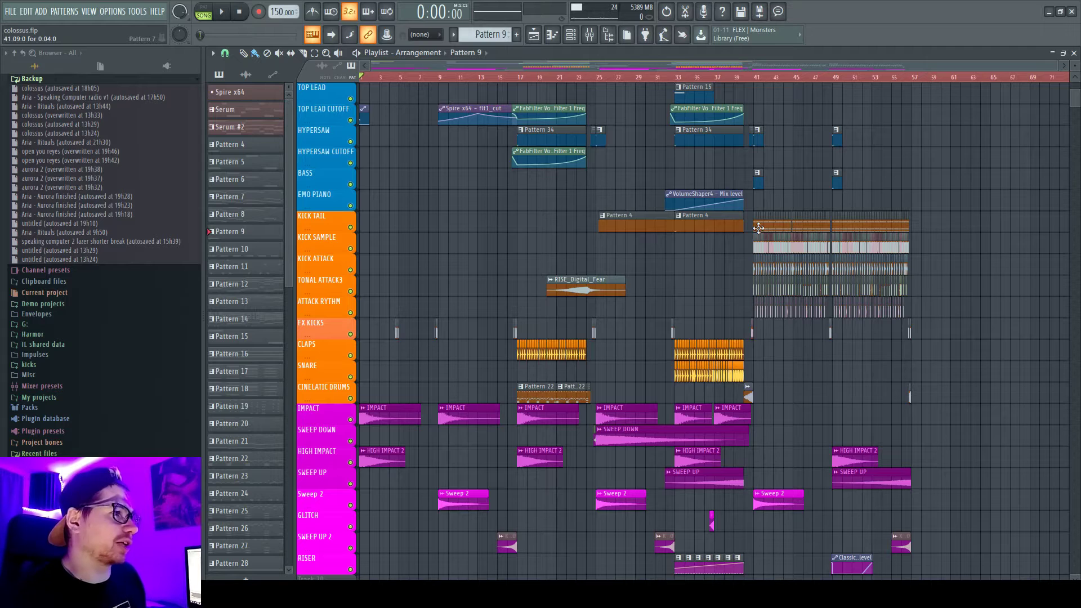
double_click(542, 394)
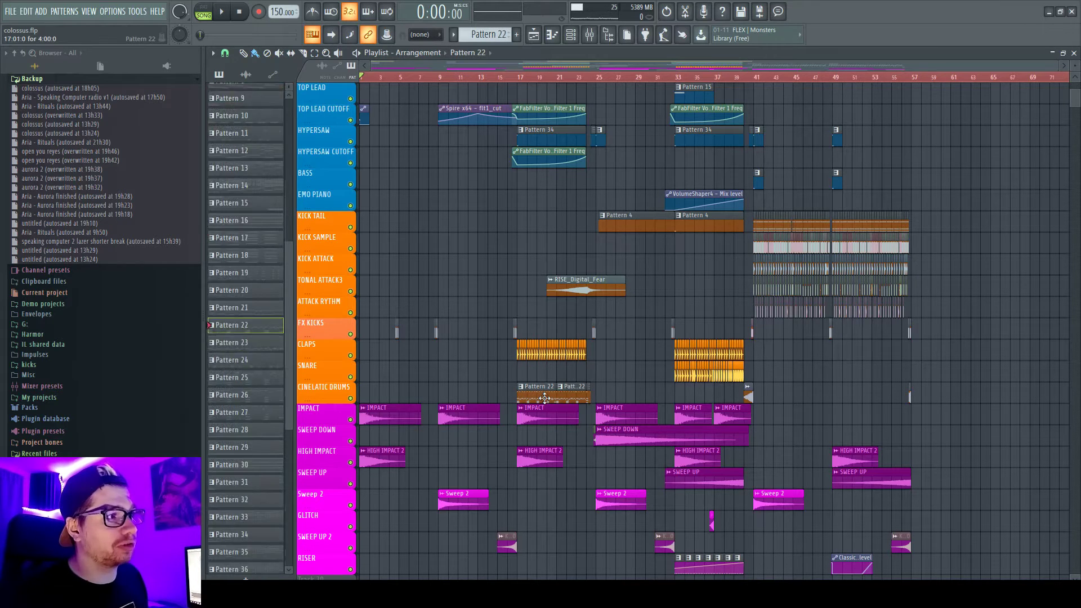
scroll(606, 322, "up", 2)
scroll(508, 351, "down", 3)
scroll(508, 350, "up", 2)
scroll(508, 350, "up", 2)
scroll(508, 351, "down", 4)
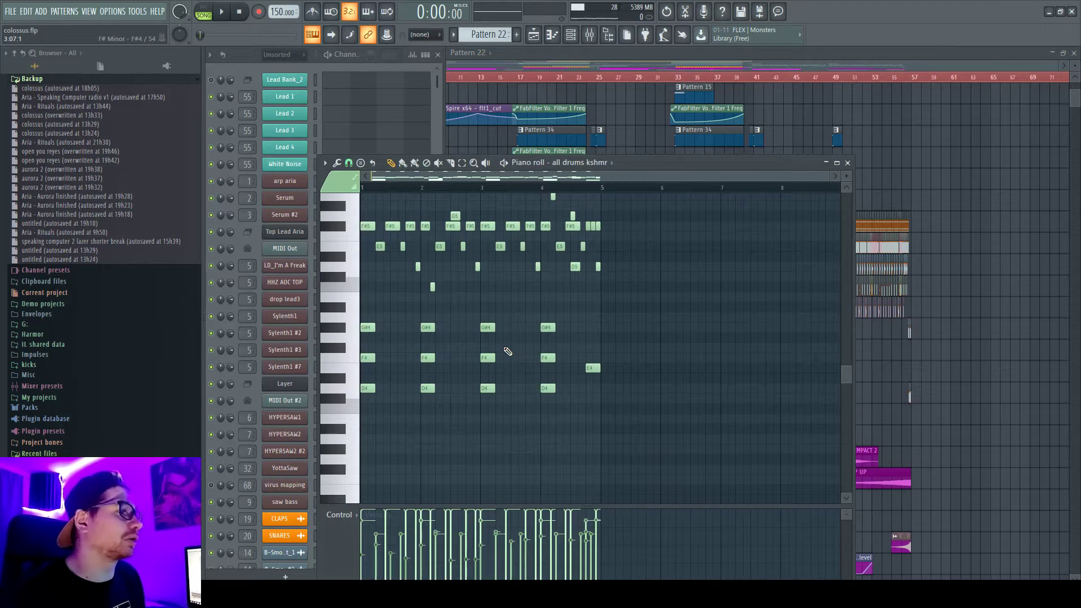
right_click(995, 337)
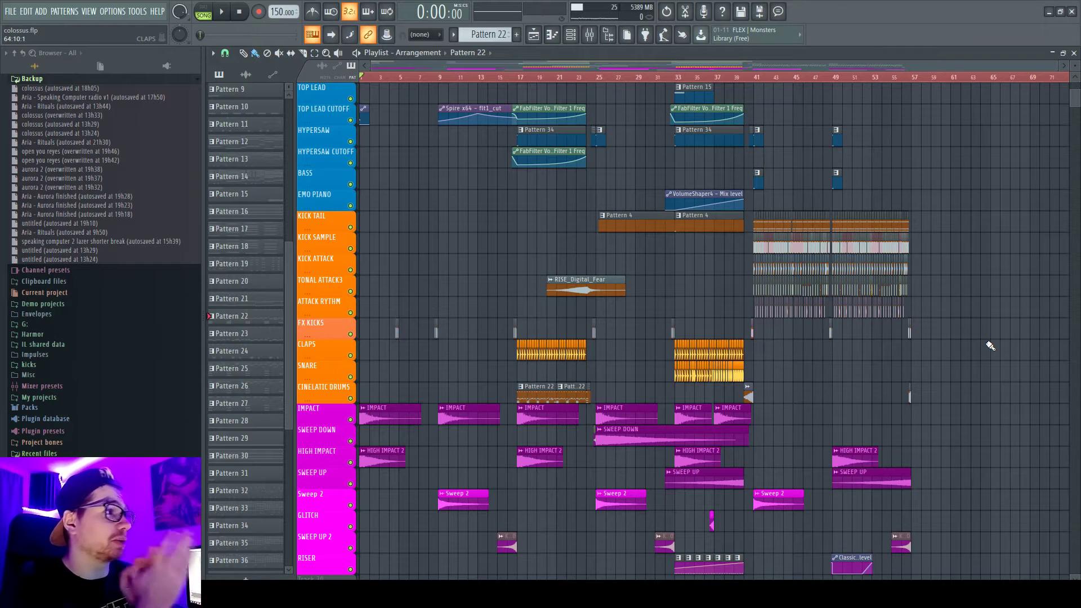
Step: Move the RISE_Digital_Fear clip from the TONAL ATTACK3 track down to the RISER track, keeping its time position
left_click_drag(666, 262, 580, 271)
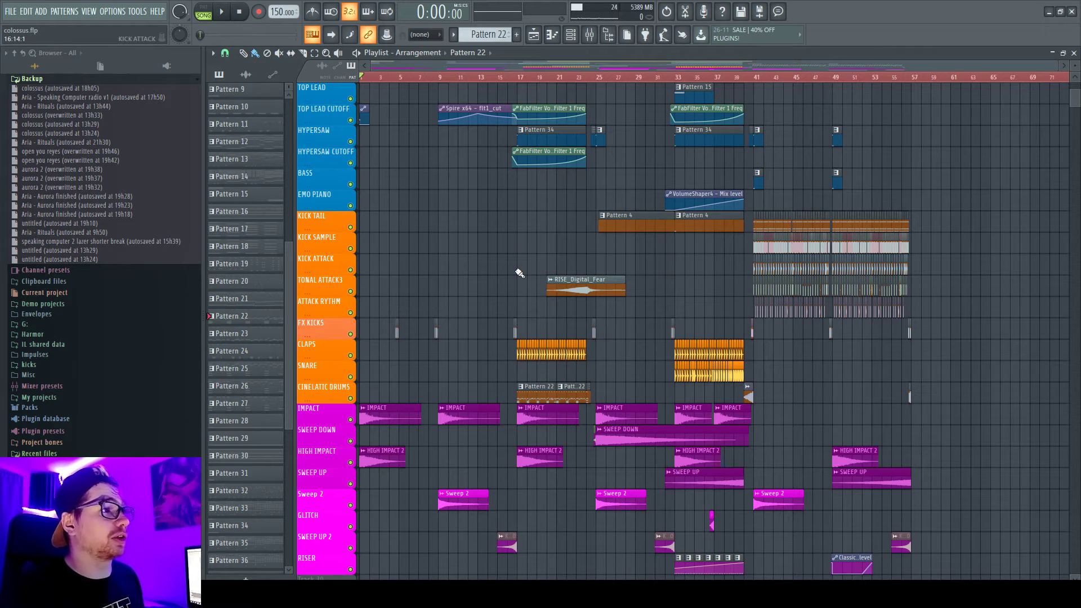
left_click(573, 285, "ctrl")
key("shift+Down")
key("shift+Down")
key("shift+Down")
key("shift+Down")
key("shift+Down")
key("shift+Down")
key("shift+Down")
key("shift+Down")
key("shift+Down")
key("shift+Down")
key("shift+Down")
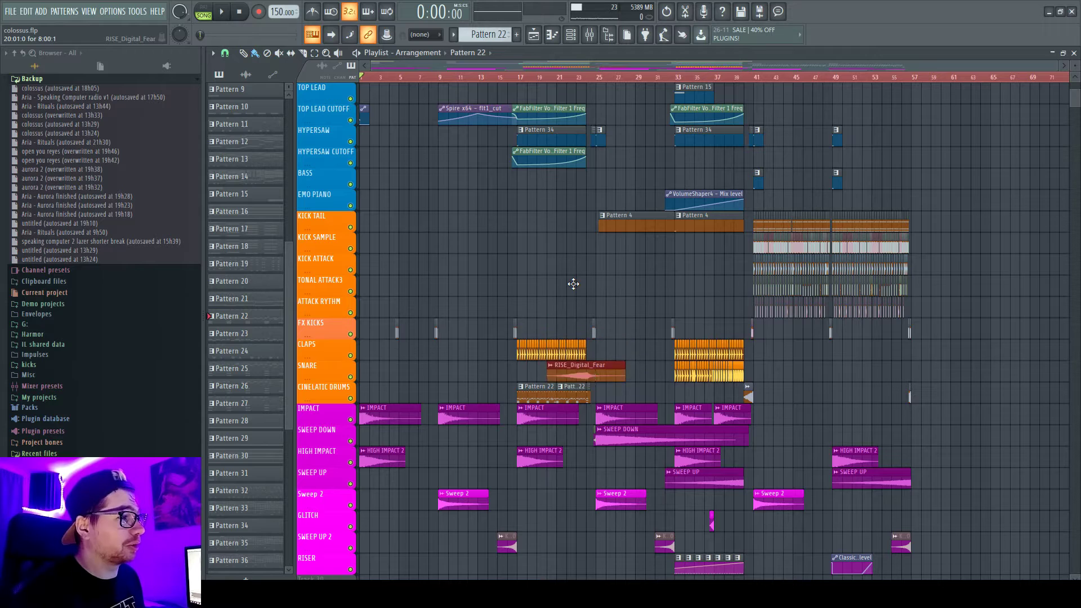
key("shift+Down")
key("shift+Down")
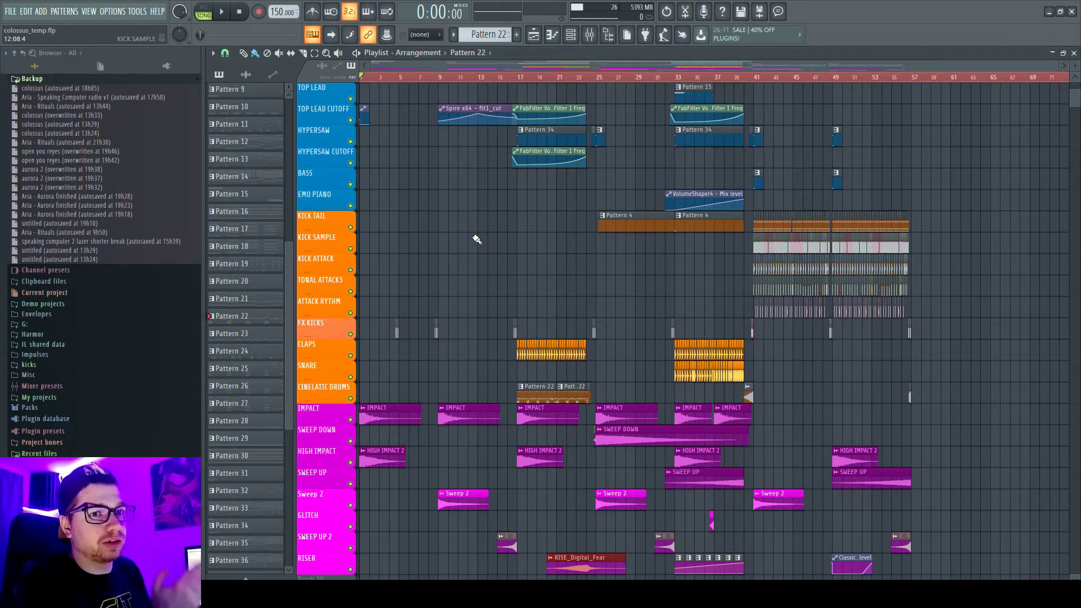
Step: Select all unused audio clips in the playlist's clip picker and delete them from the project
left_click(246, 75)
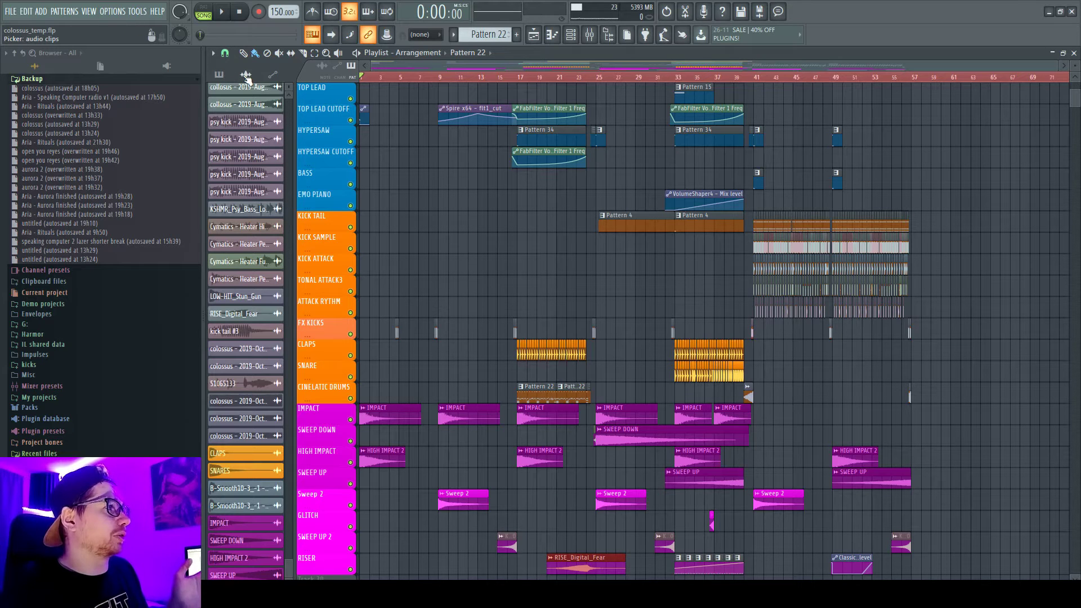
left_click(242, 77)
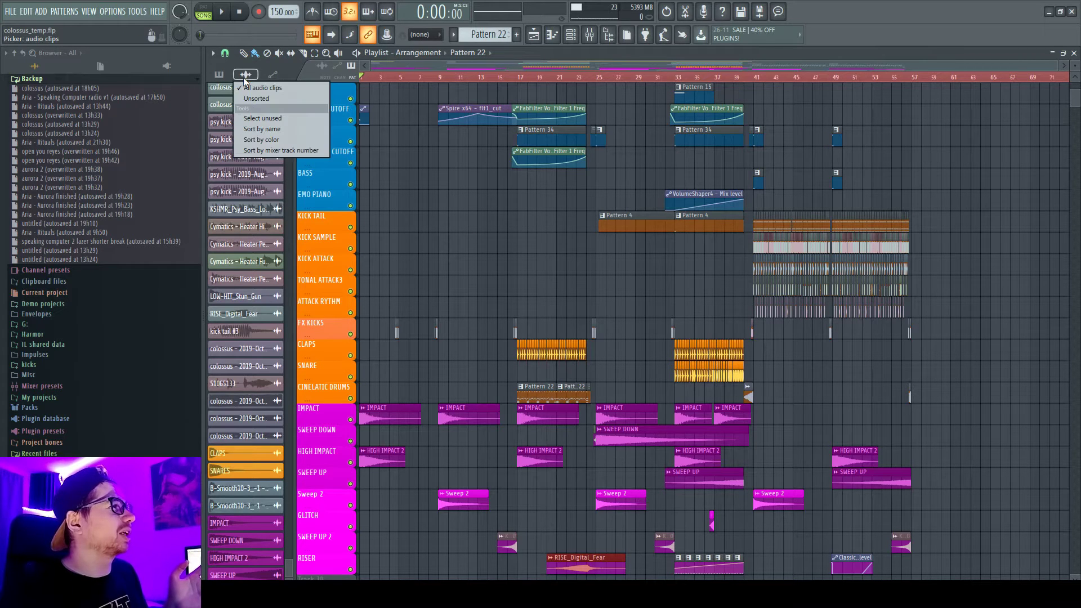
left_click(282, 119)
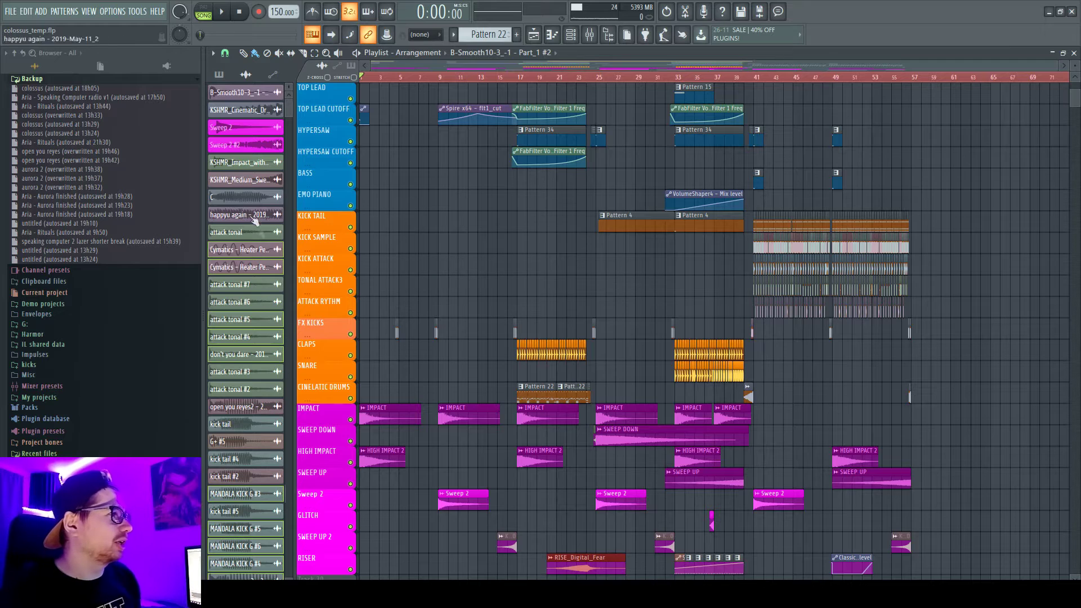
right_click(255, 249)
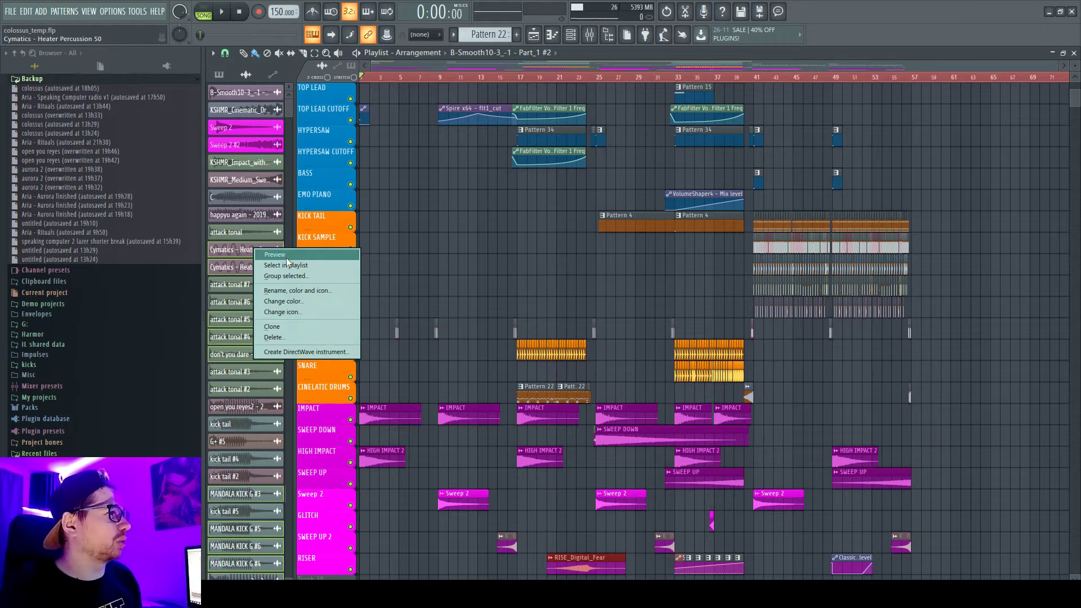
left_click(305, 335)
left_click(596, 329)
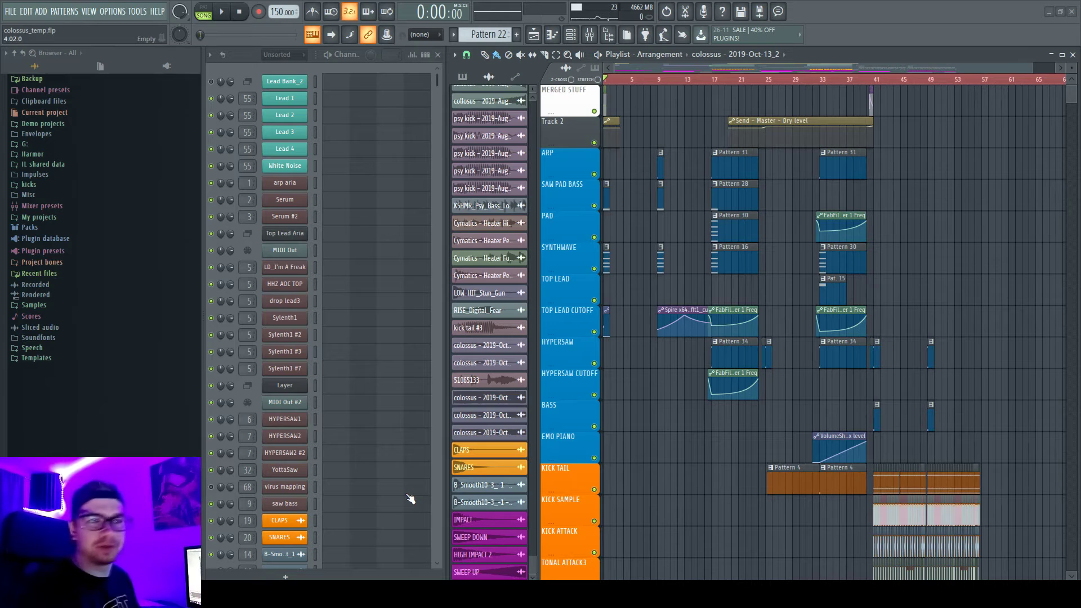
Step: Select all unused patterns in the playlist's picker and delete them from the project
left_click(470, 80)
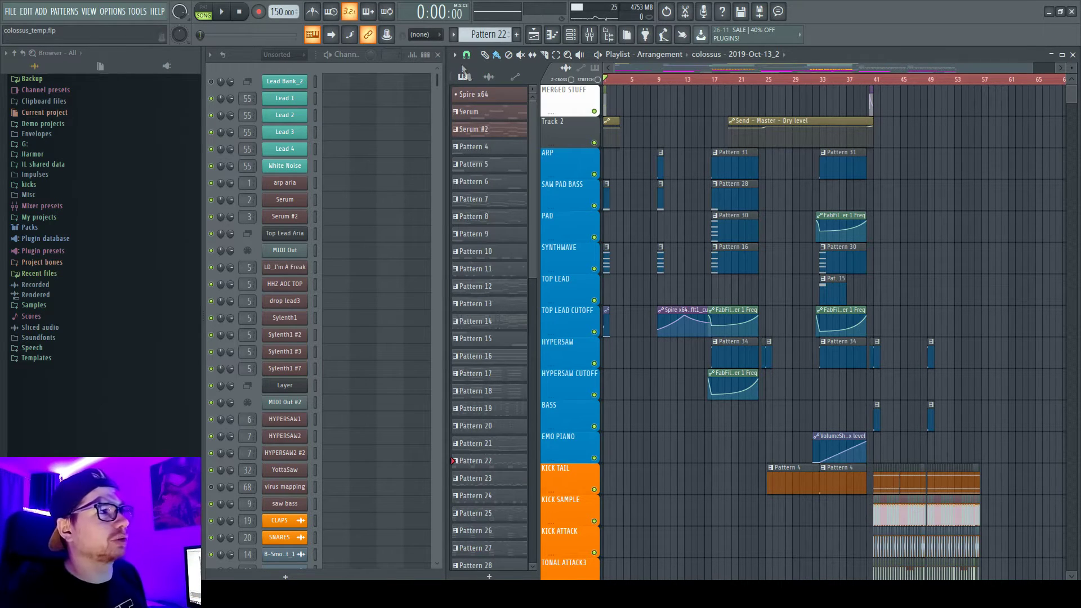
left_click(463, 78)
left_click(487, 110)
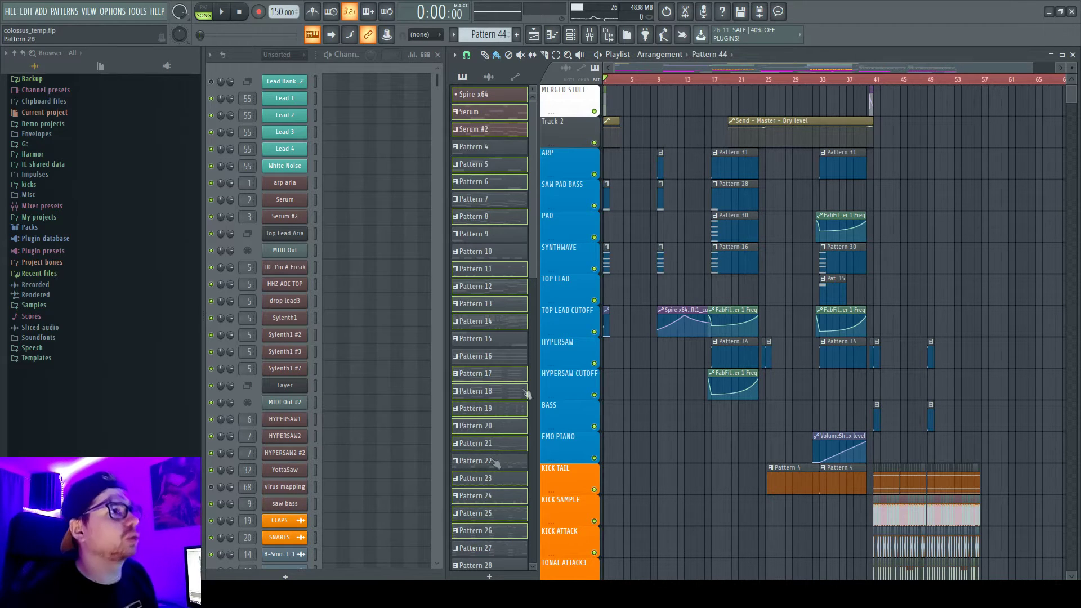
right_click(492, 99)
left_click(569, 237)
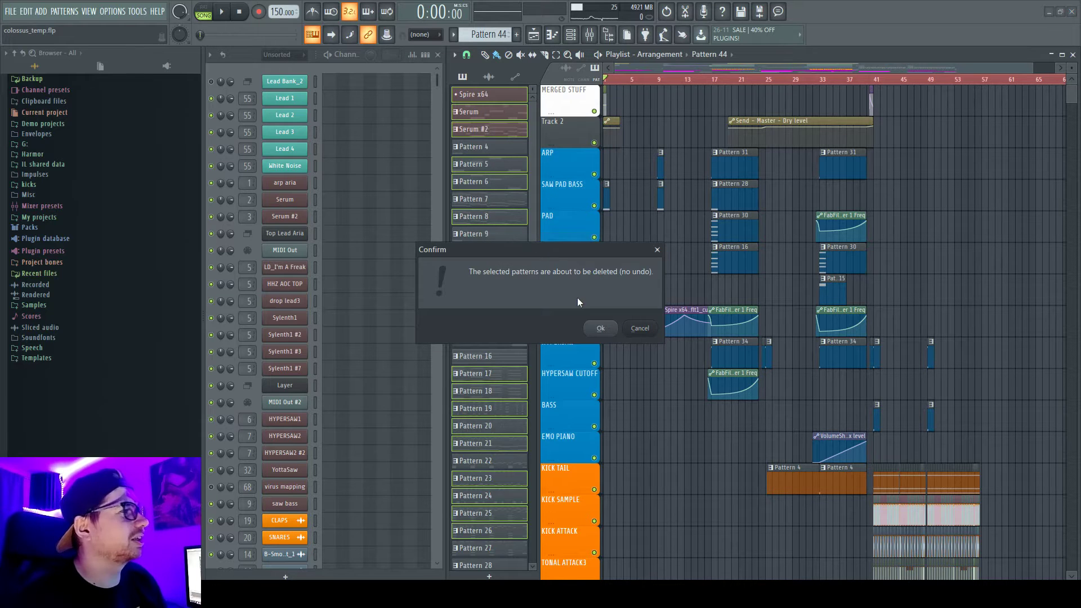
left_click(599, 329)
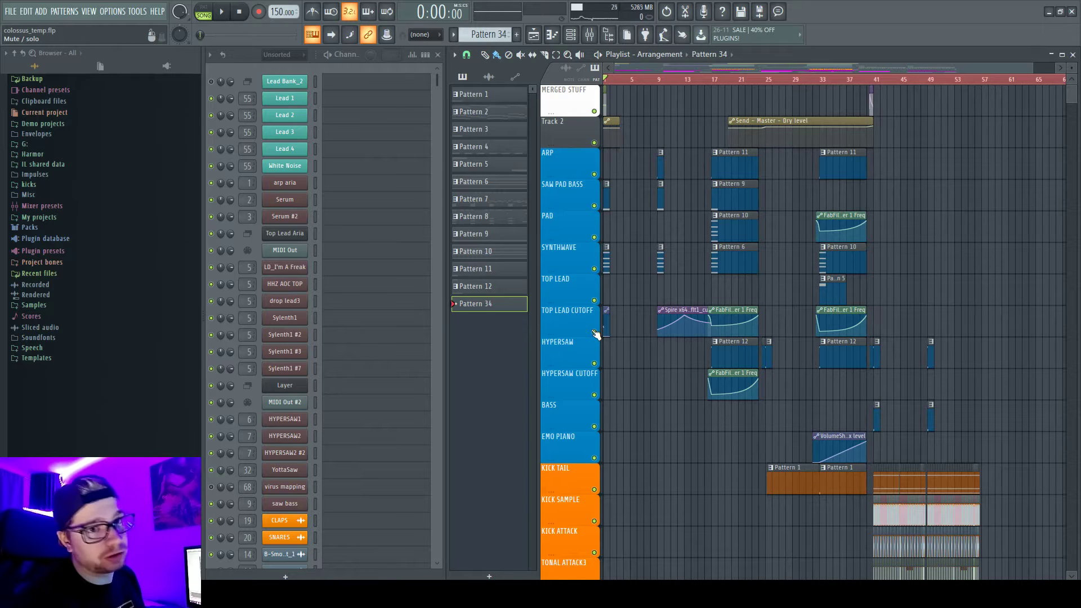
Step: Select all unused channels with the macro, check the selection in the channel rack and delete them from the project
left_click(135, 12)
mouse_move(157, 49)
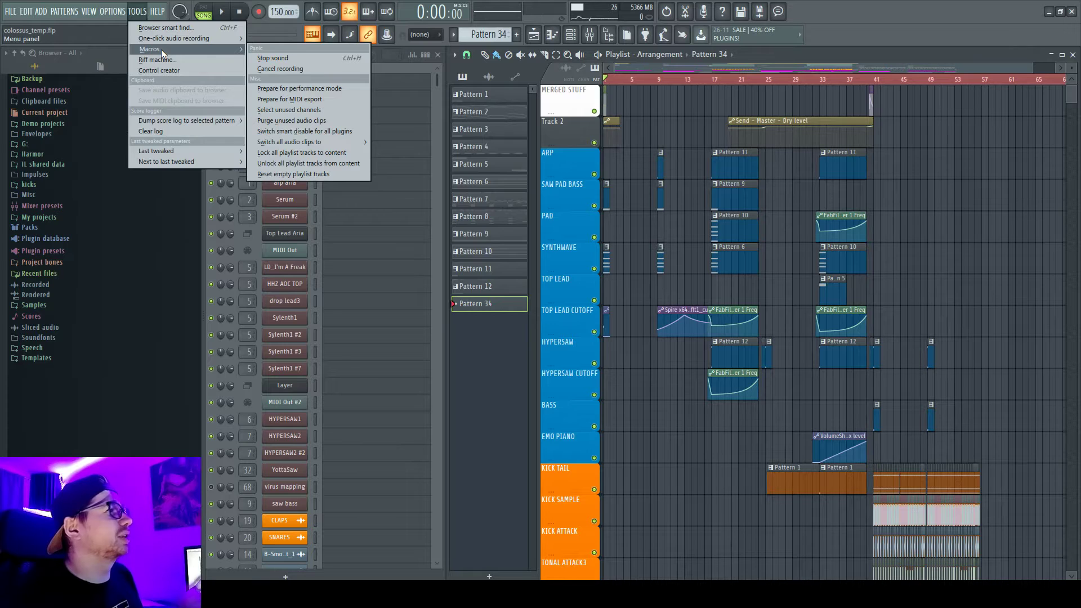
left_click(329, 111)
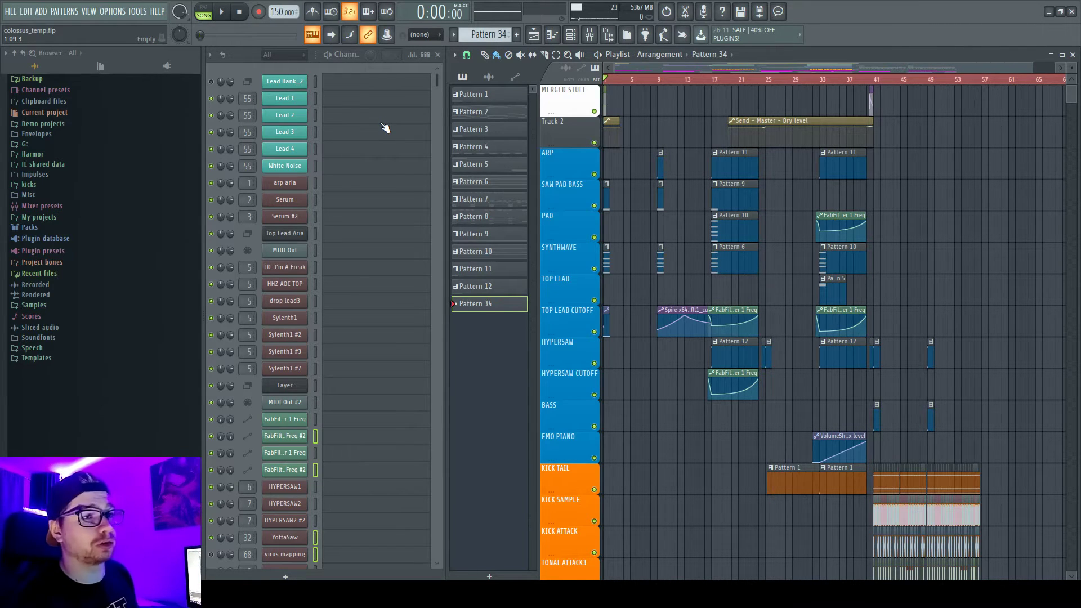
scroll(316, 449, "down", 10)
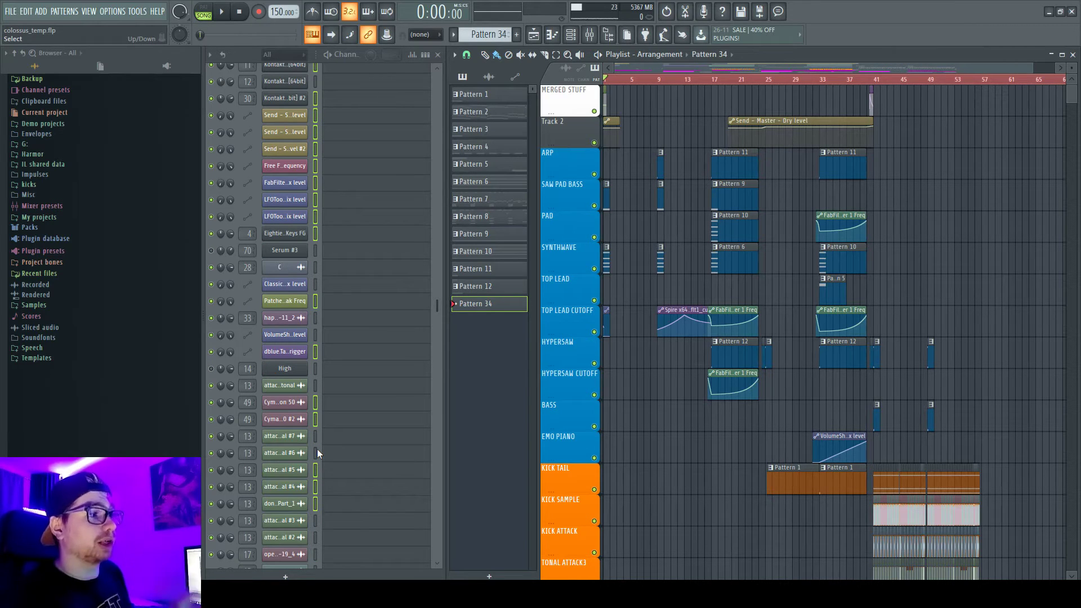
scroll(311, 366, "down", 8)
scroll(311, 366, "down", 6)
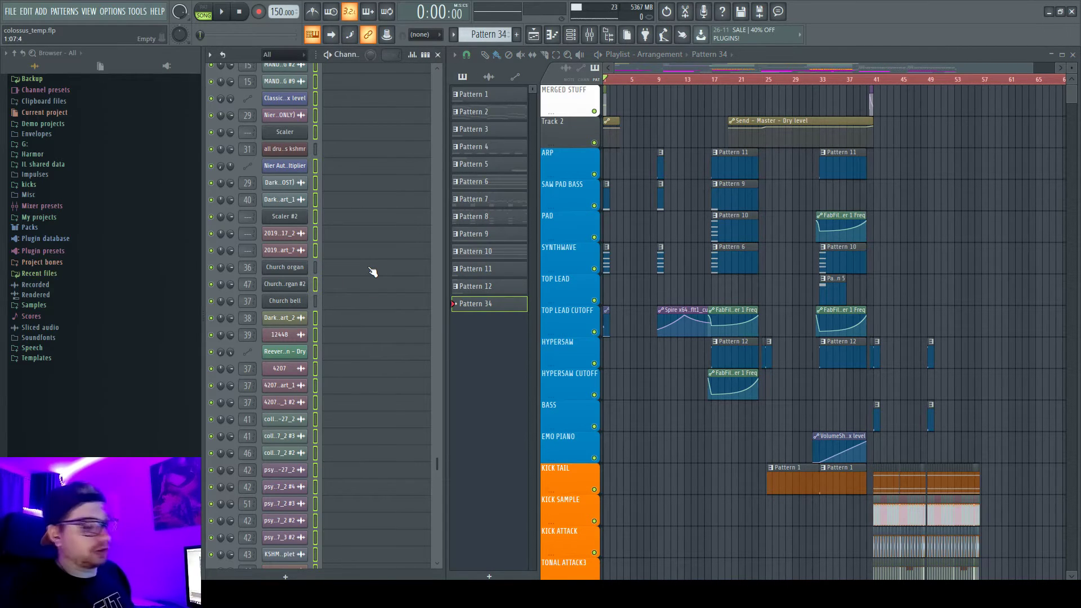
key("alt+Delete")
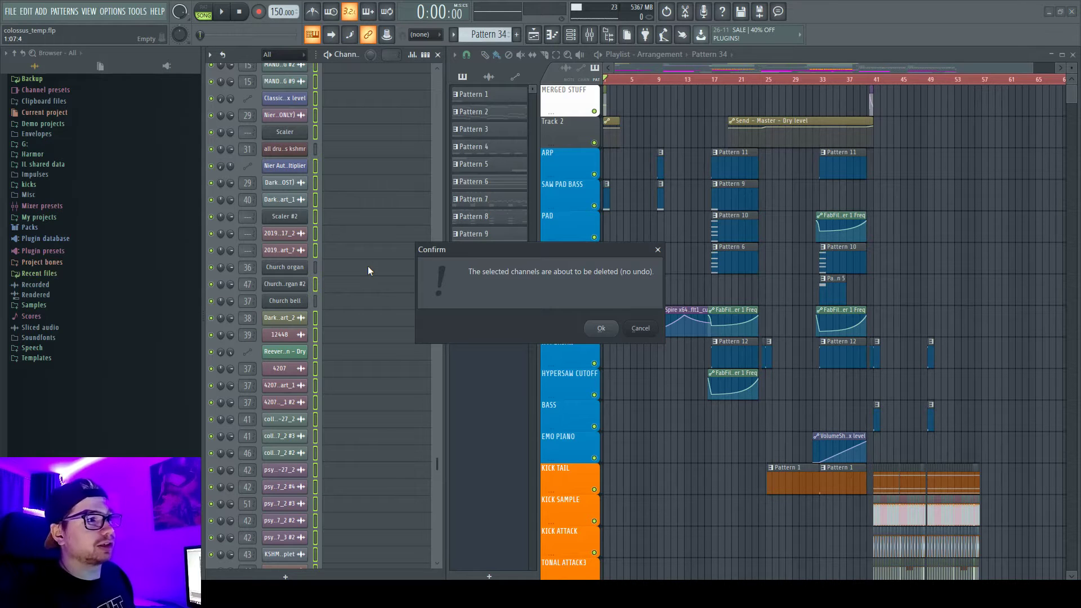
left_click(602, 328)
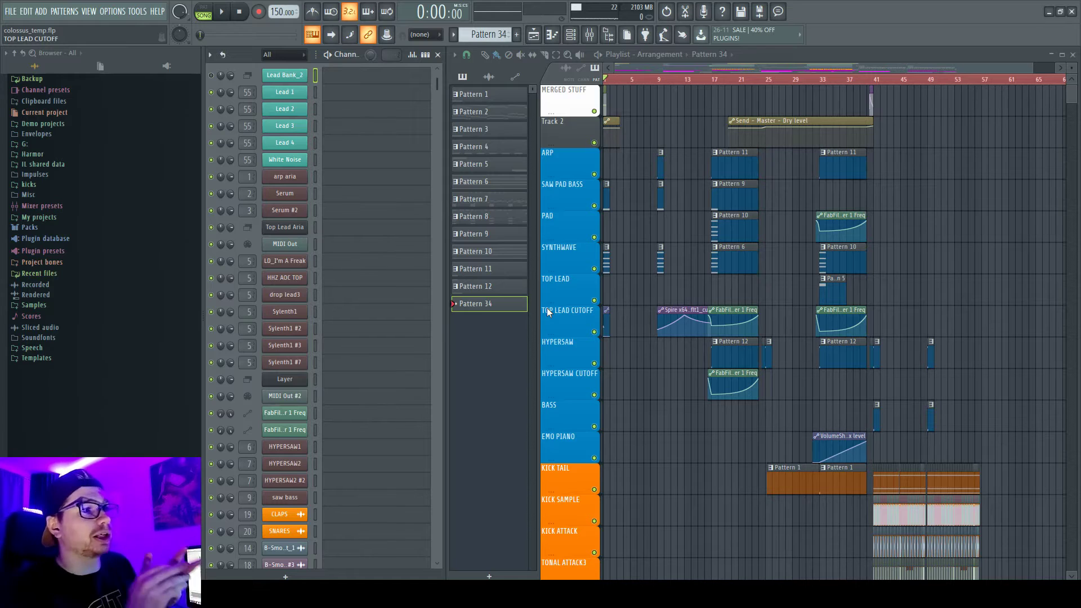
Step: Review the remaining clips, patterns and playlist tracks, and examine the mixer for leftover and scattered tracks
left_click(489, 76)
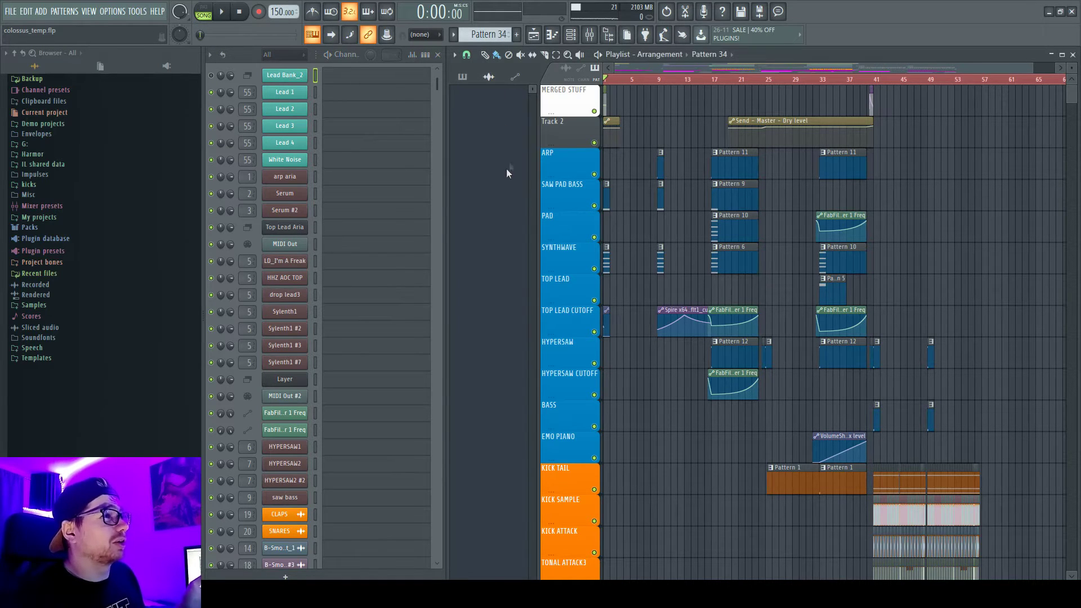
left_click(464, 77)
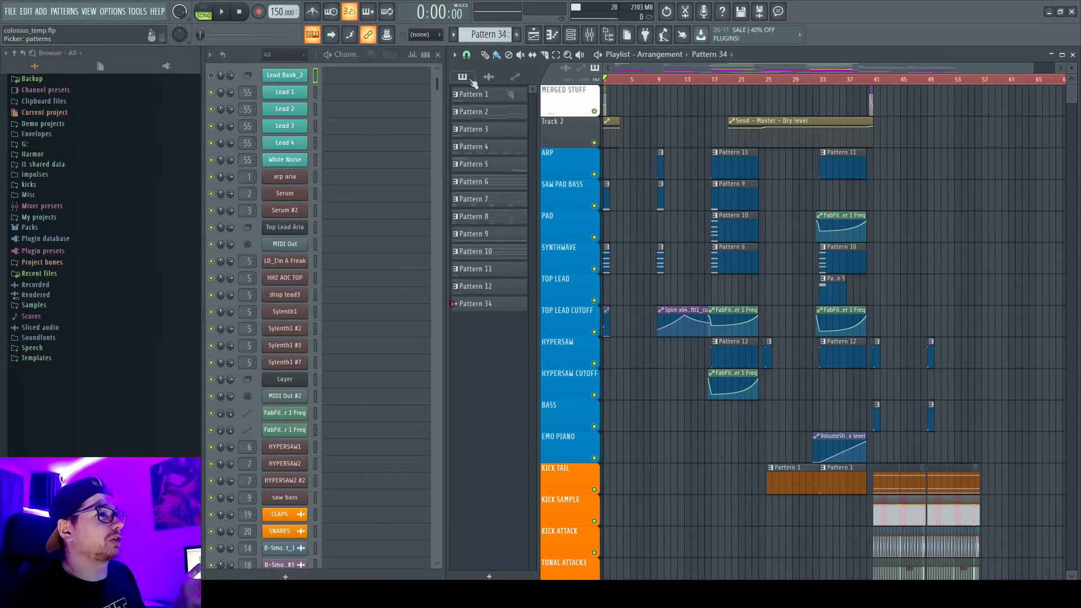
scroll(762, 289, "down", 8)
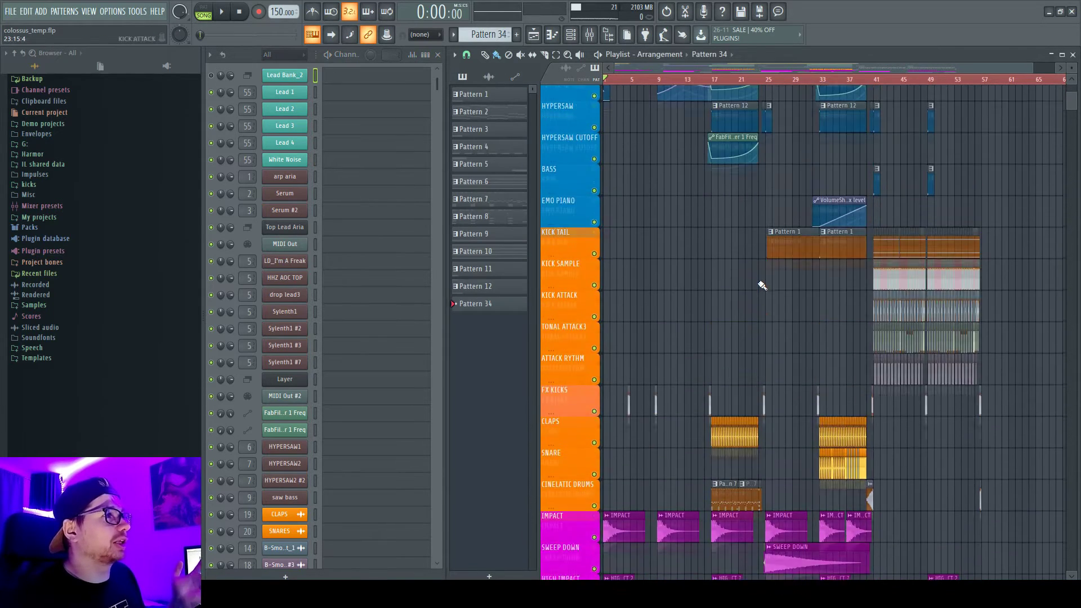
scroll(763, 285, "up", 4)
scroll(816, 300, "down", 11)
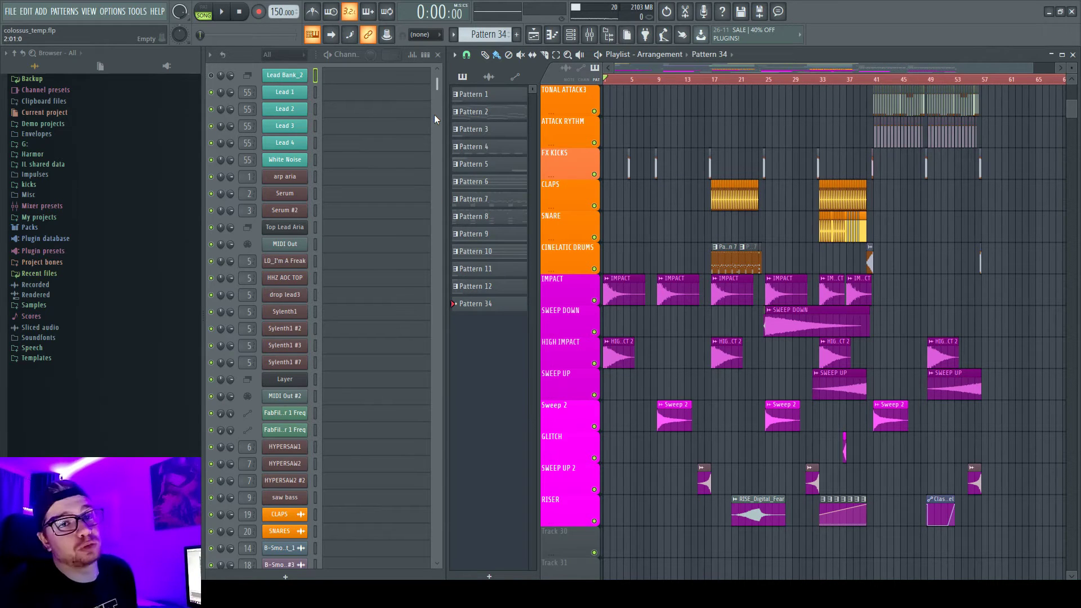
left_click_drag(437, 85, 446, 59)
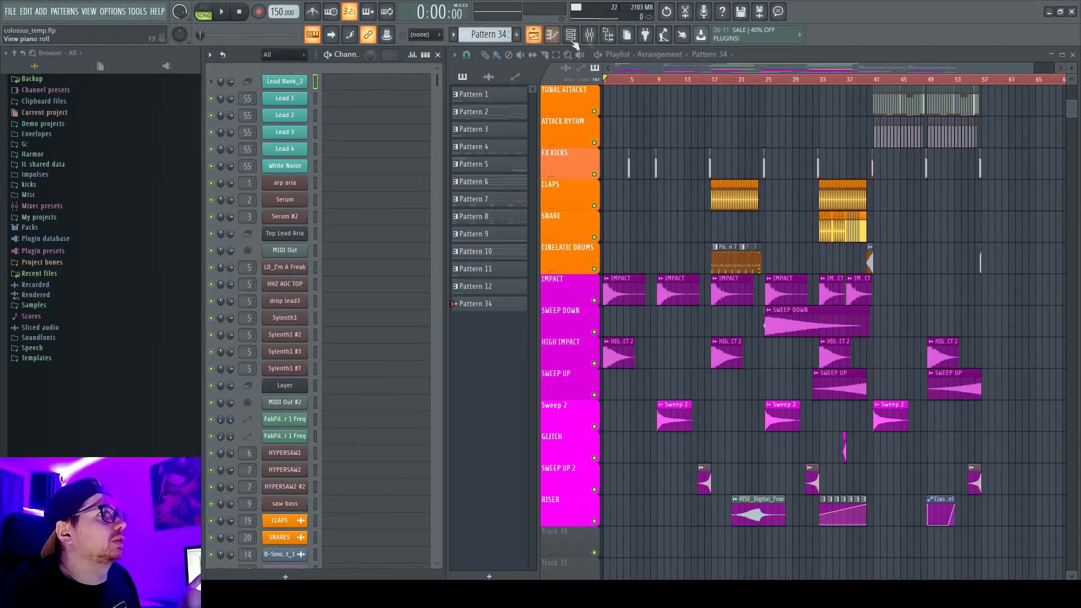
left_click(591, 37)
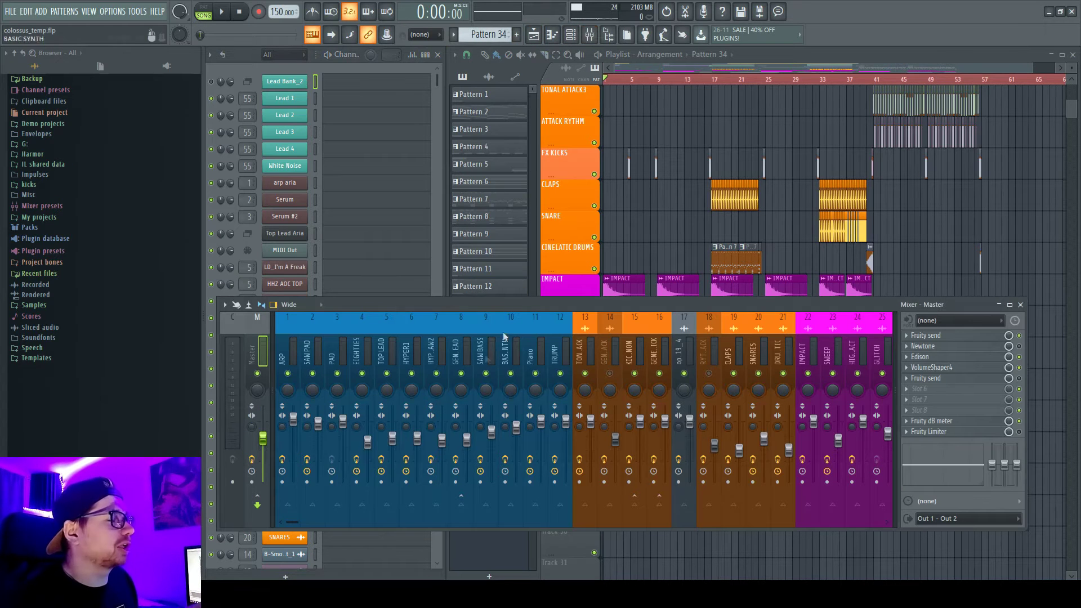
double_click(243, 102)
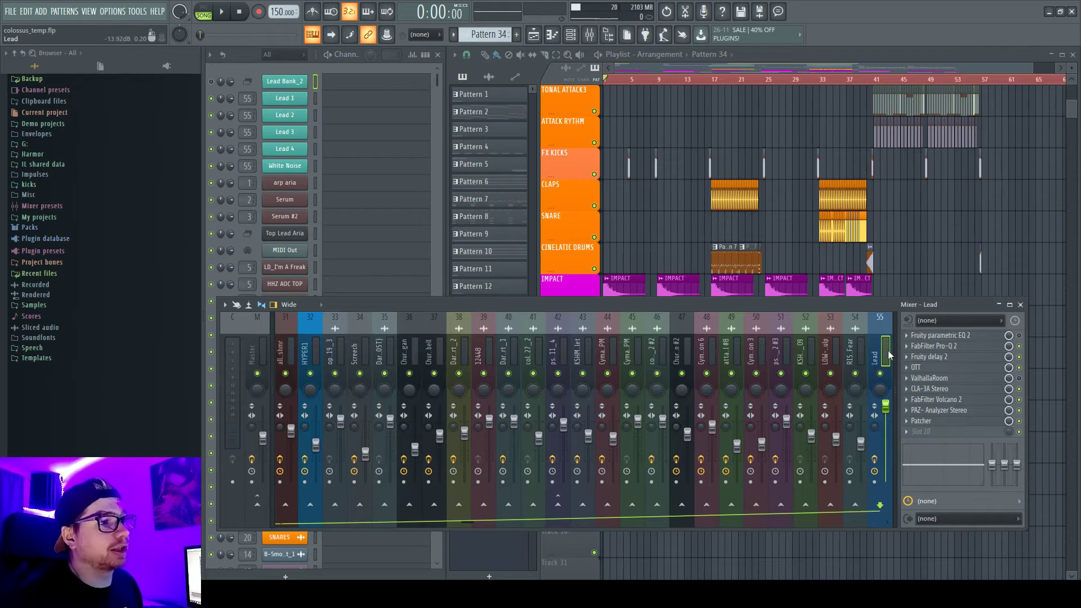
left_click_drag(471, 519, 505, 516)
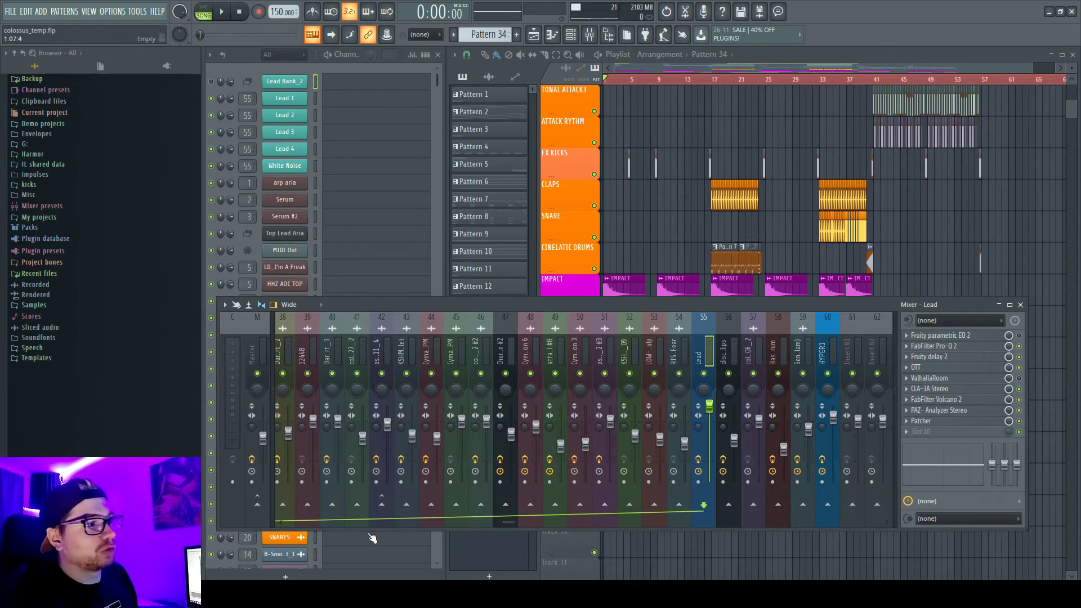
left_click_drag(504, 518, 319, 522)
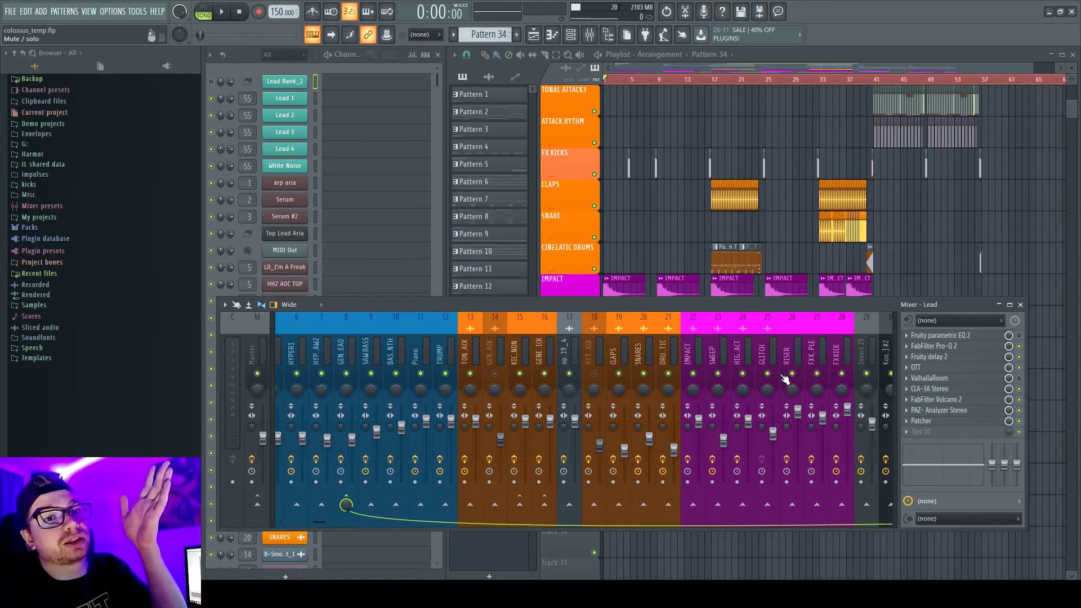
Step: Reset mixer track 49 by loading the Default mixer preset onto it
left_click_drag(485, 522, 466, 507)
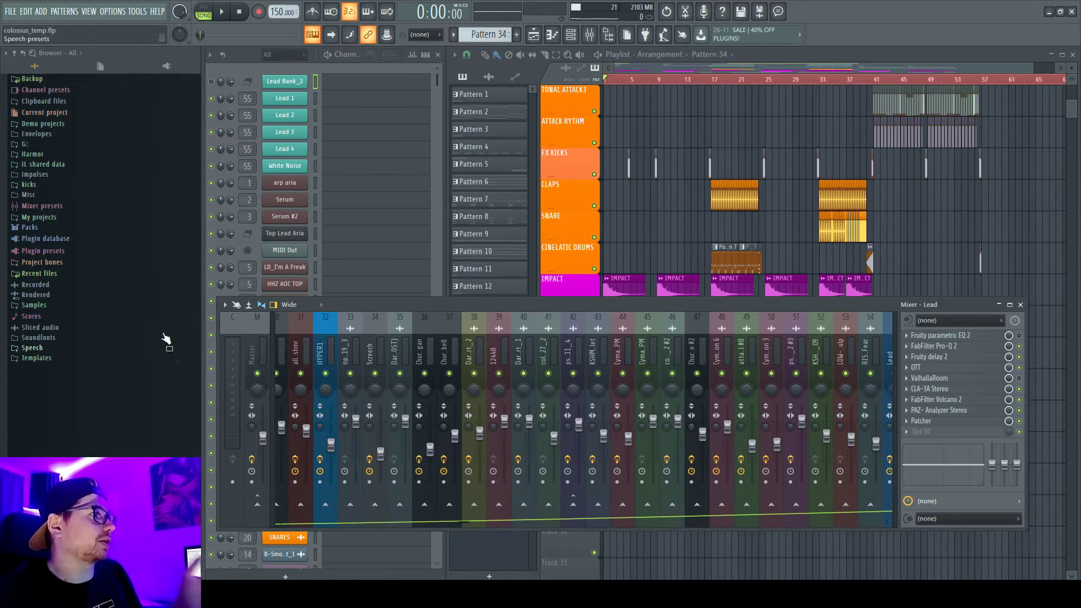
left_click(64, 207)
left_click_drag(56, 298, 738, 348)
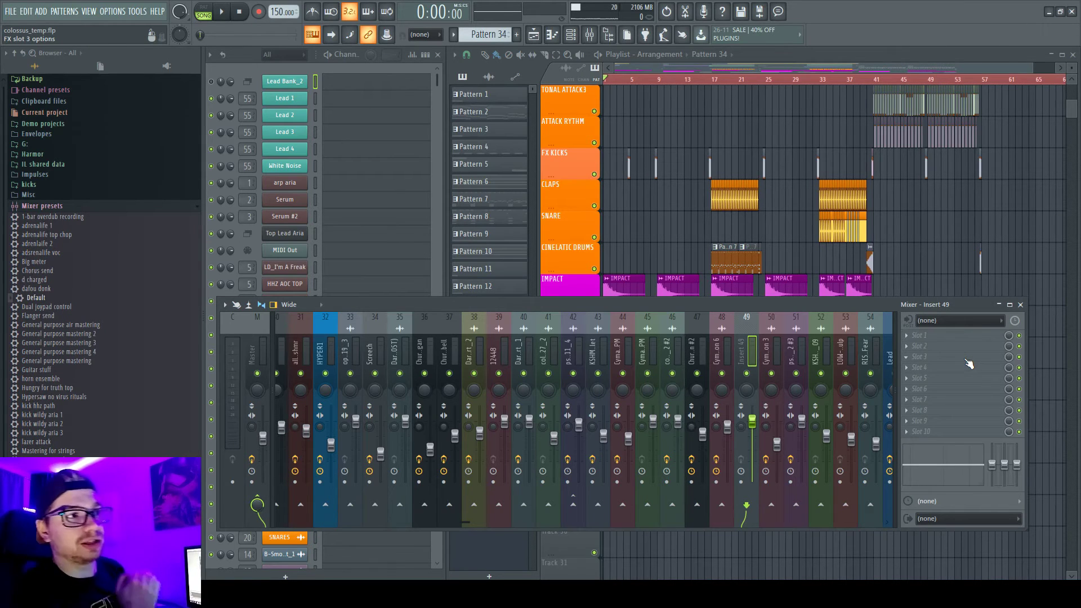
Step: Play the song and move the Church organ mixer track to slot 29, right after FXKICK
key("space")
left_click(426, 354)
mouse_move(466, 522)
left_mouse_down()
mouse_move(516, 525)
mouse_move(445, 524)
left_mouse_up()
key("space")
key("space")
key("alt+Left")
key("alt+Left")
key("alt+Left")
key("alt+Left")
key("alt+Left")
key("alt+Left")
key("alt+Left")
key("alt+Left")
key("alt+Left")
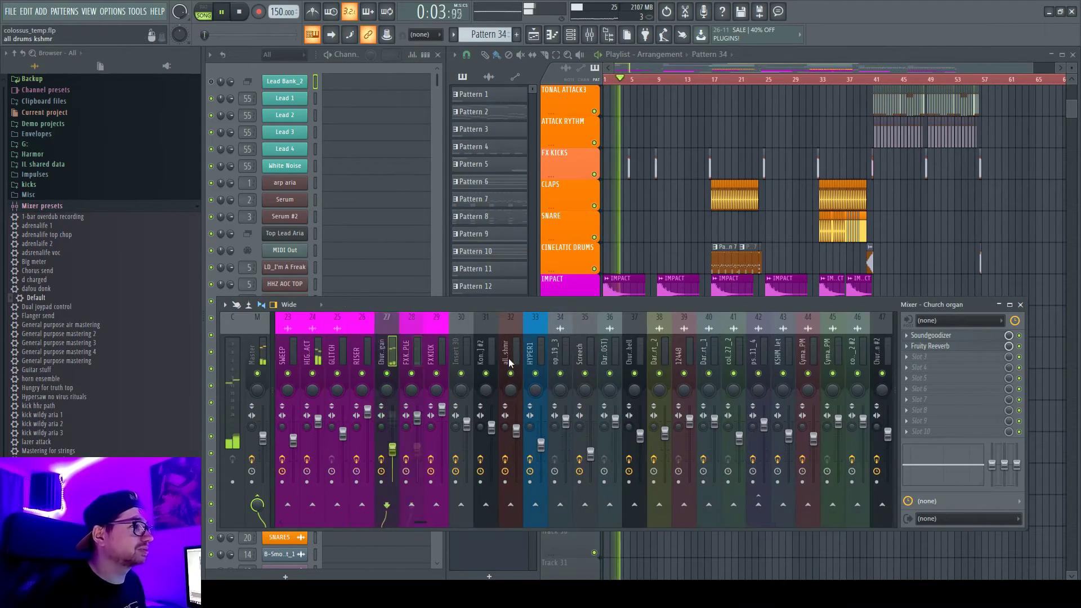
key("alt+Right")
key("alt+Right")
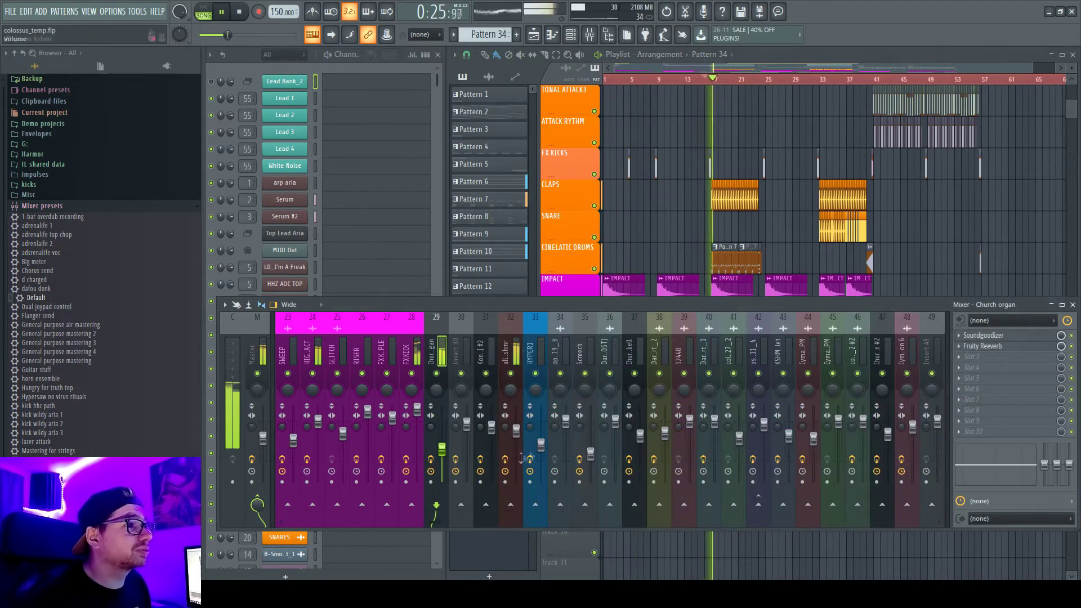
Step: Move the all drums kshmr mixer track to slot 30 and the KSHMR_Impact_with_Sweep_09 track to slot 29
left_click(511, 354)
key("alt+Left")
key("alt+Left")
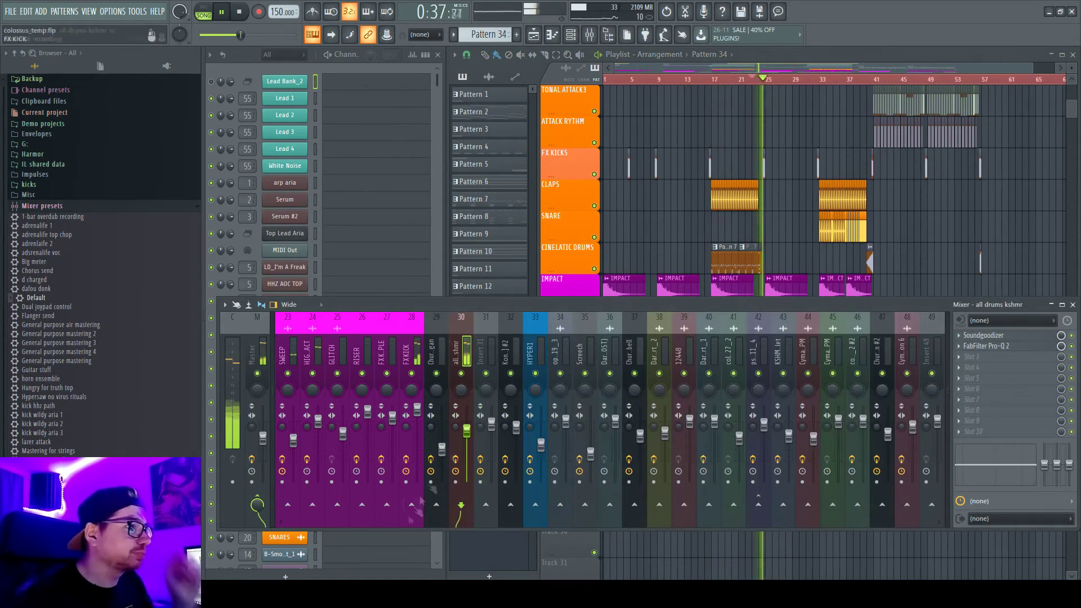
left_click_drag(565, 524, 532, 524)
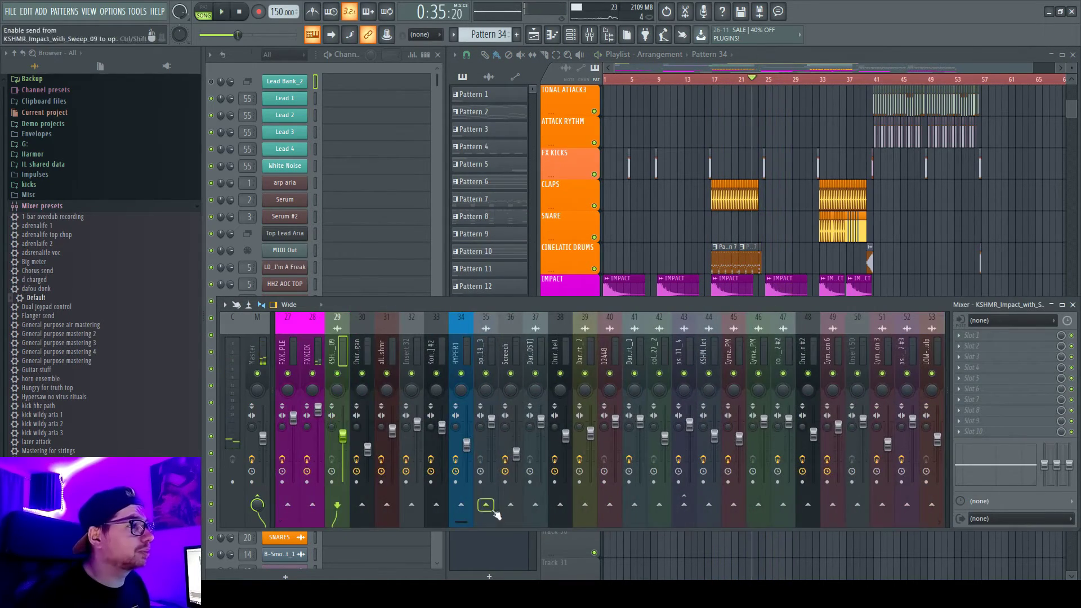
Step: Move the other used mixer tracks from the far end of the mixer back to their matching colour groups
left_click_drag(490, 524, 549, 525)
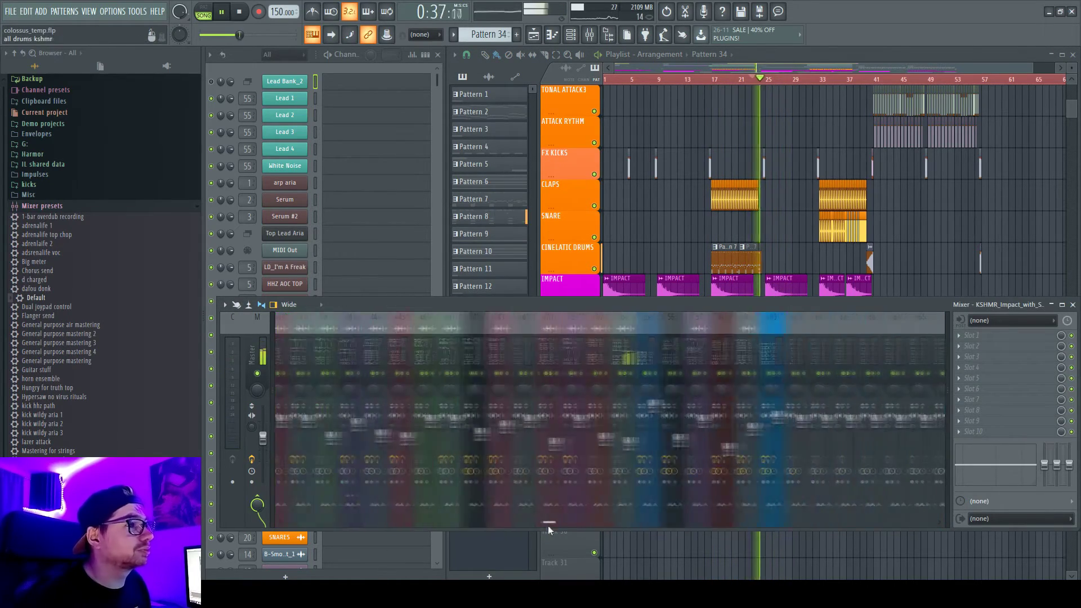
left_click(709, 359)
key("alt+Left")
key("alt+Left")
key("alt+Right")
left_click(606, 361)
key("alt+Left")
key("alt+Left")
key("alt+Left")
key("alt+Left")
key("alt+Left")
key("alt+Left")
key("alt+Left")
key("alt+Left")
key("alt+Left")
key("alt+Left")
key("alt+Left")
key("alt+Left")
key("alt+Left")
key("alt+Left")
key("alt+Left")
key("alt+Left")
key("alt+Left")
key("alt+Left")
key("alt+Left")
key("alt+Left")
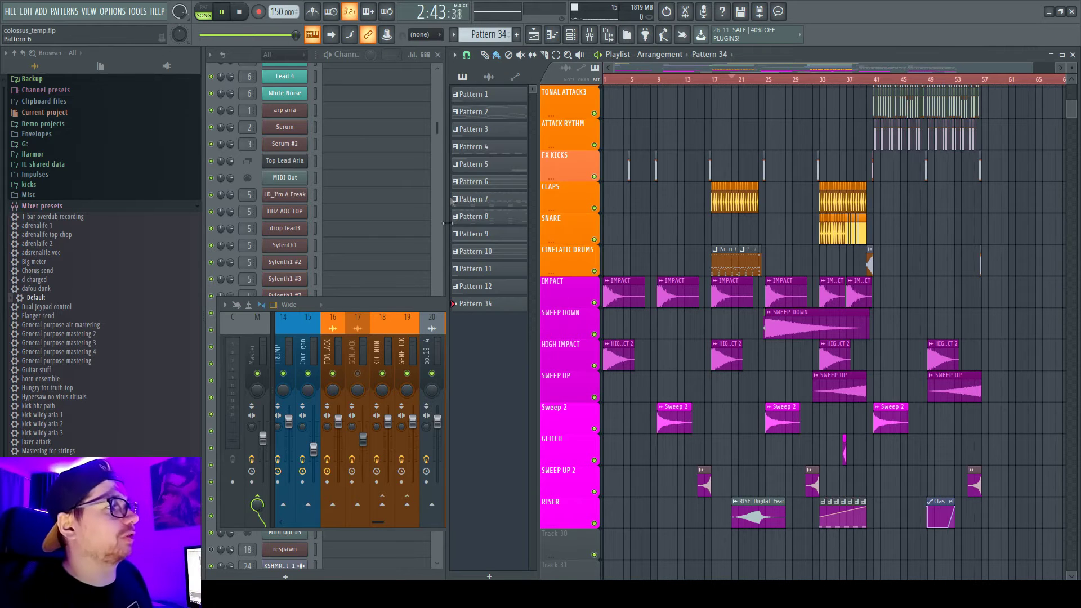
Step: Route the empty Insert 38 mixer track only to the Master and check the empty inserts after it
left_click(417, 302)
left_click_drag(805, 357, 886, 366)
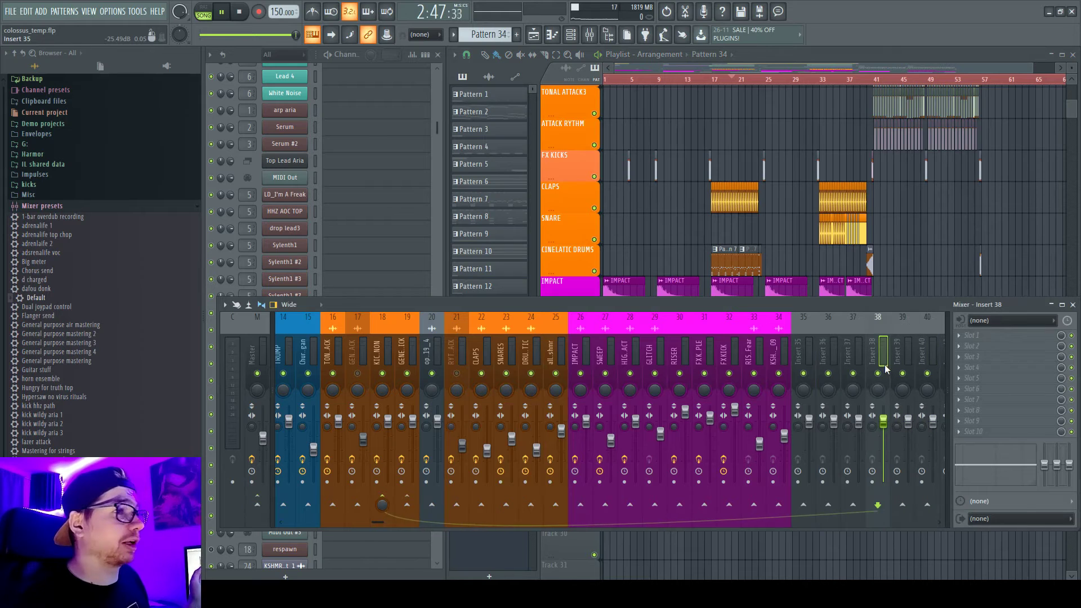
right_click(257, 510)
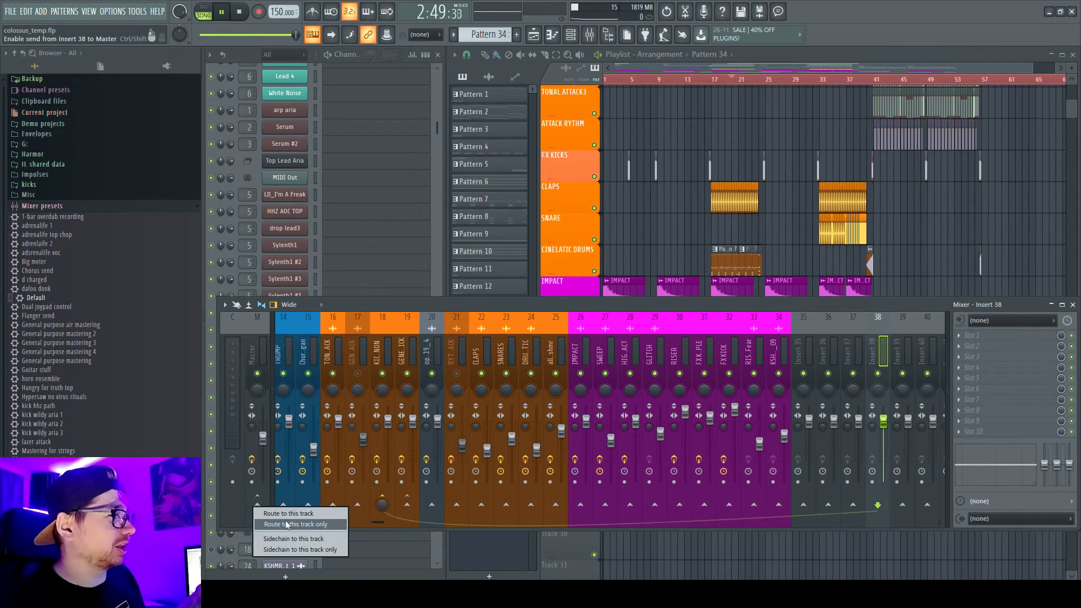
left_click(296, 528)
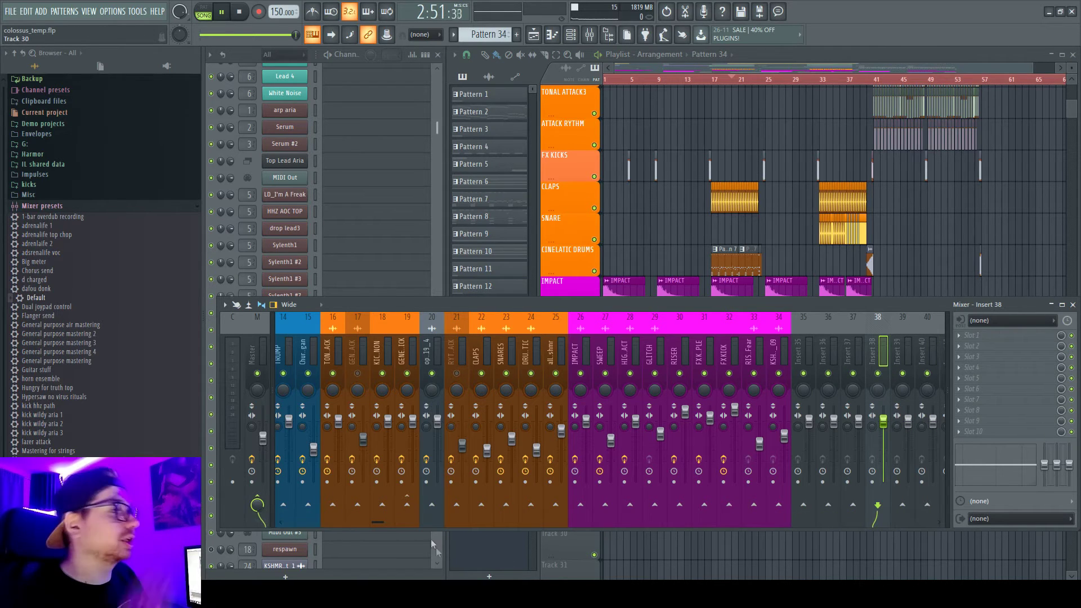
left_click_drag(381, 522, 467, 523)
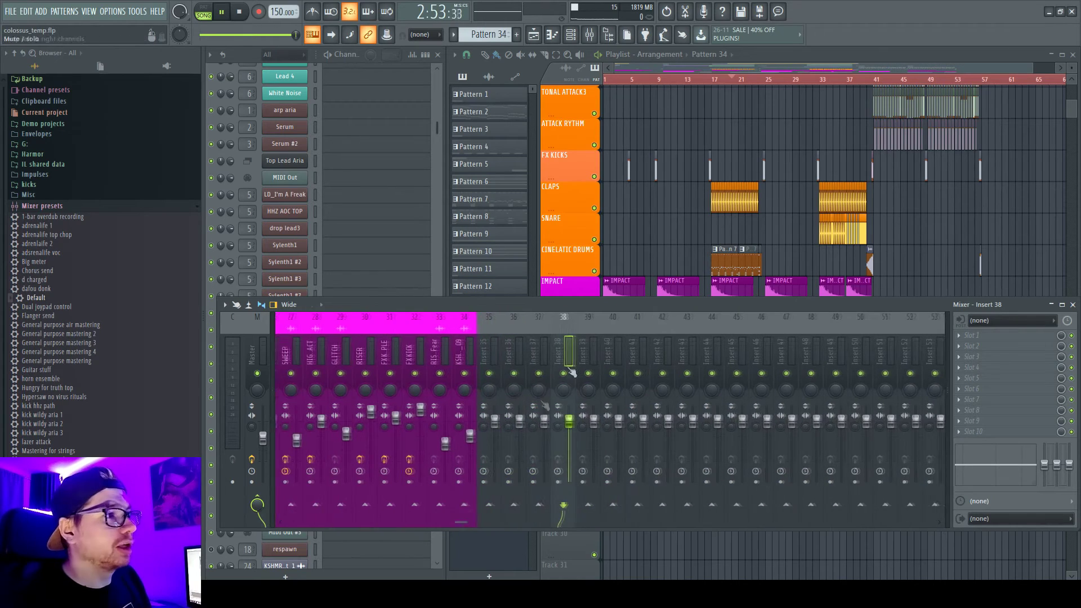
left_click_drag(569, 345, 966, 377)
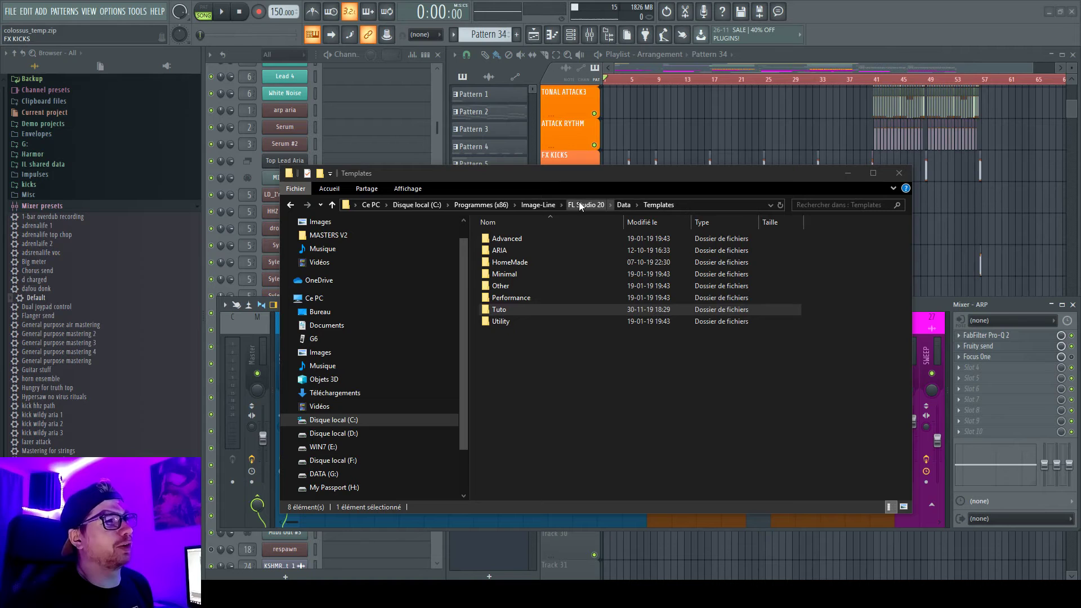
Step: In File Explorer, paste the colossus_temp ZIP archive into the Templates > Tuto > Colossus folder and extract it there
double_click(502, 312)
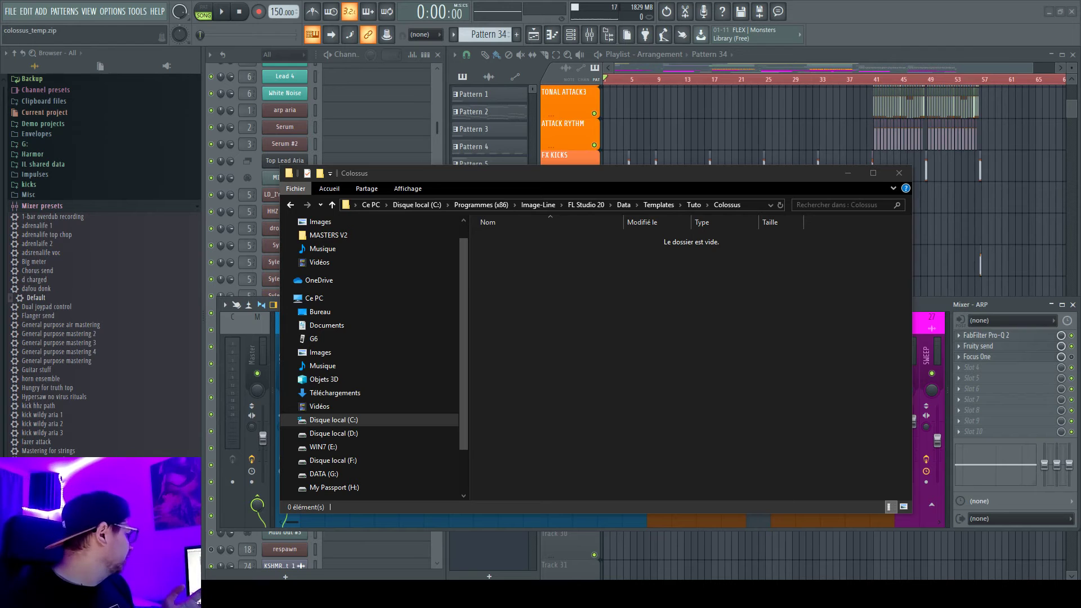
key("ctrl+v")
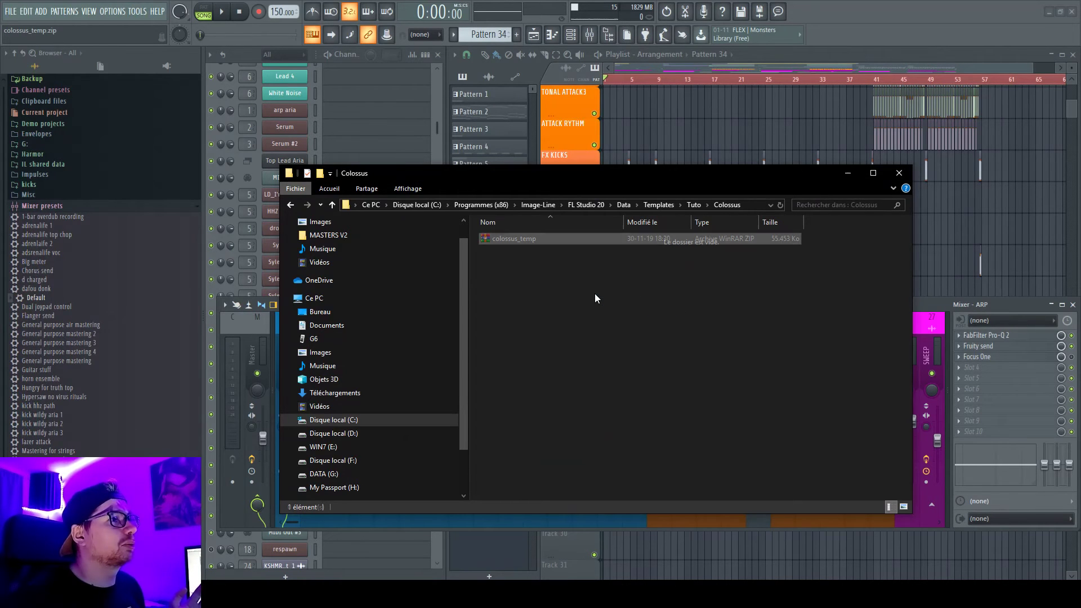
right_click(522, 239)
left_click(575, 297)
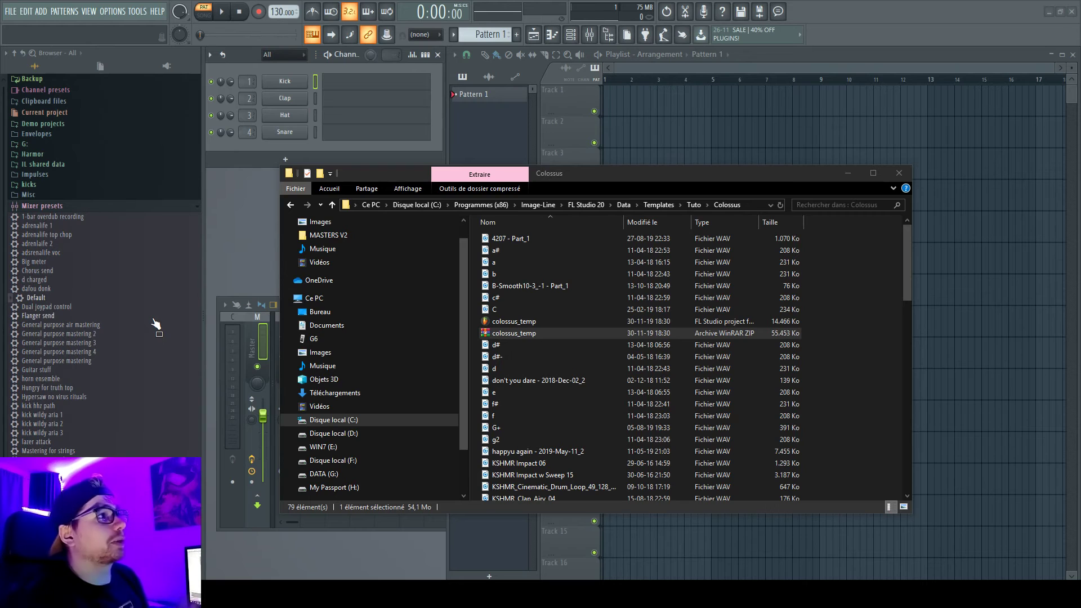
Step: Switch to FL Studio and create a new project from the colossus_temp template in the Tuto category
left_click(10, 12)
mouse_move(26, 12)
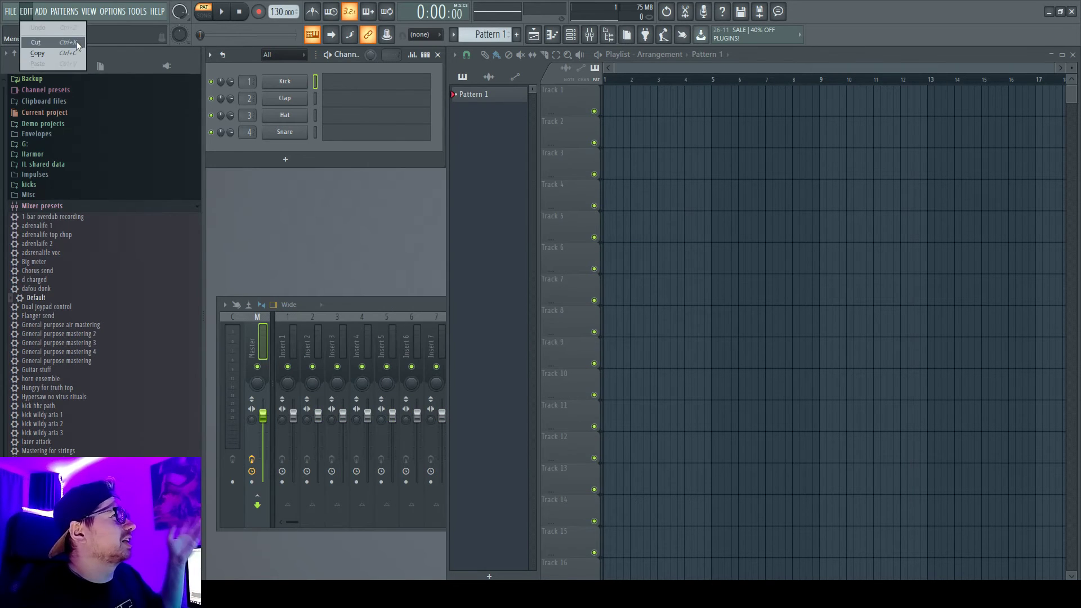
mouse_move(56, 39)
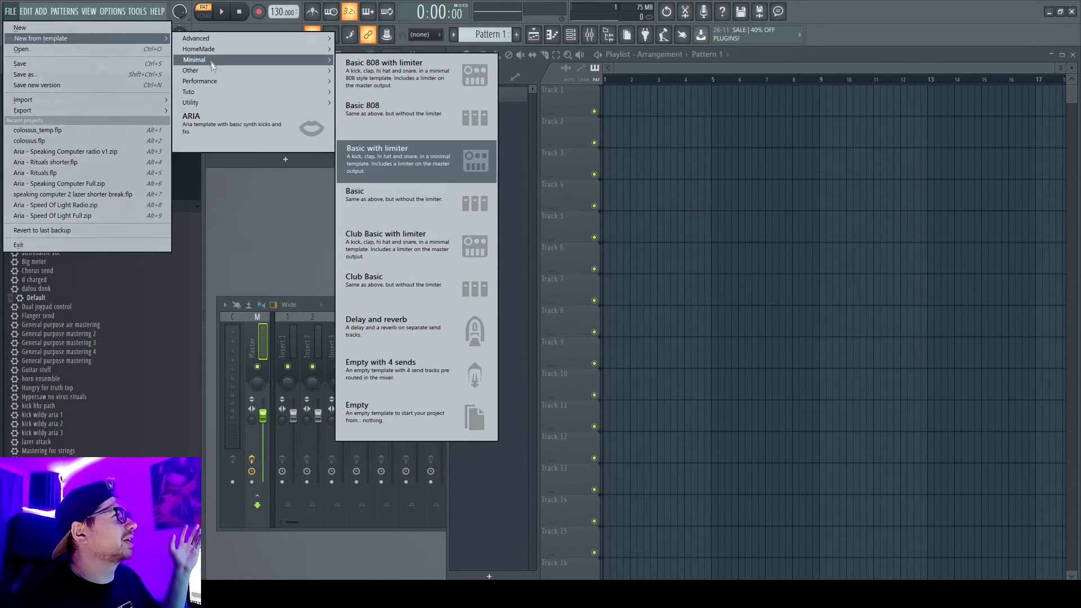
mouse_move(225, 90)
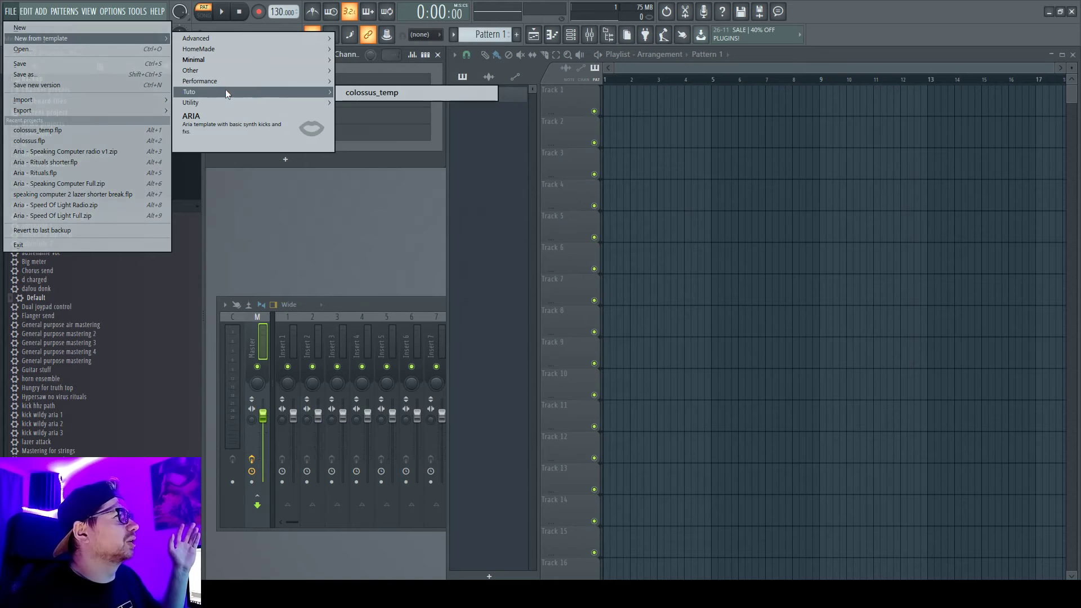
left_click(356, 92)
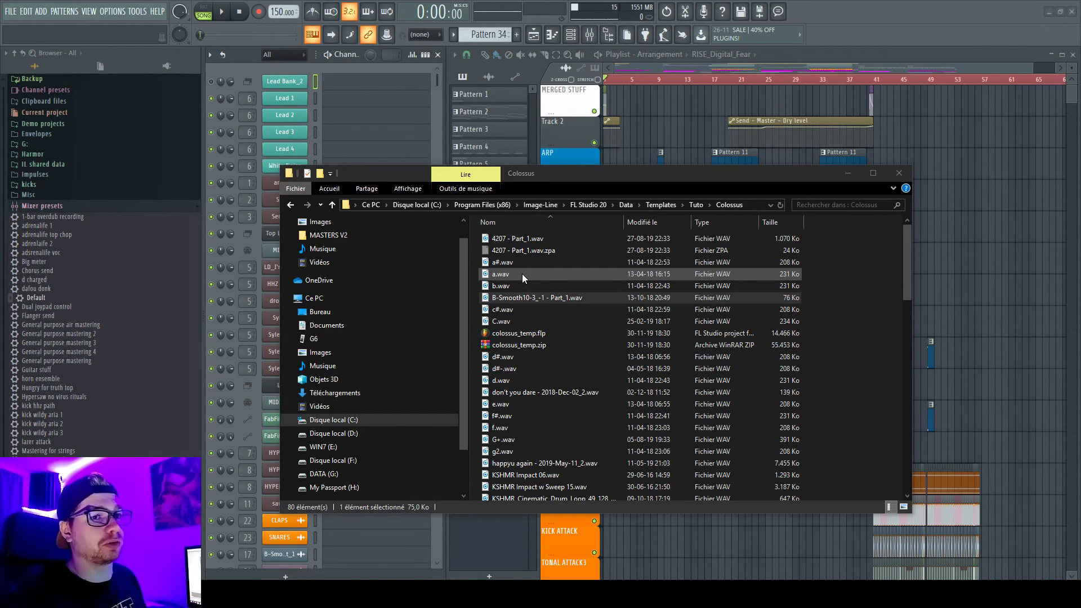
Step: In File Explorer, create a new text document in the Colossus template folder and name it colossus_temp.nfo
right_click(848, 331)
mouse_move(889, 506)
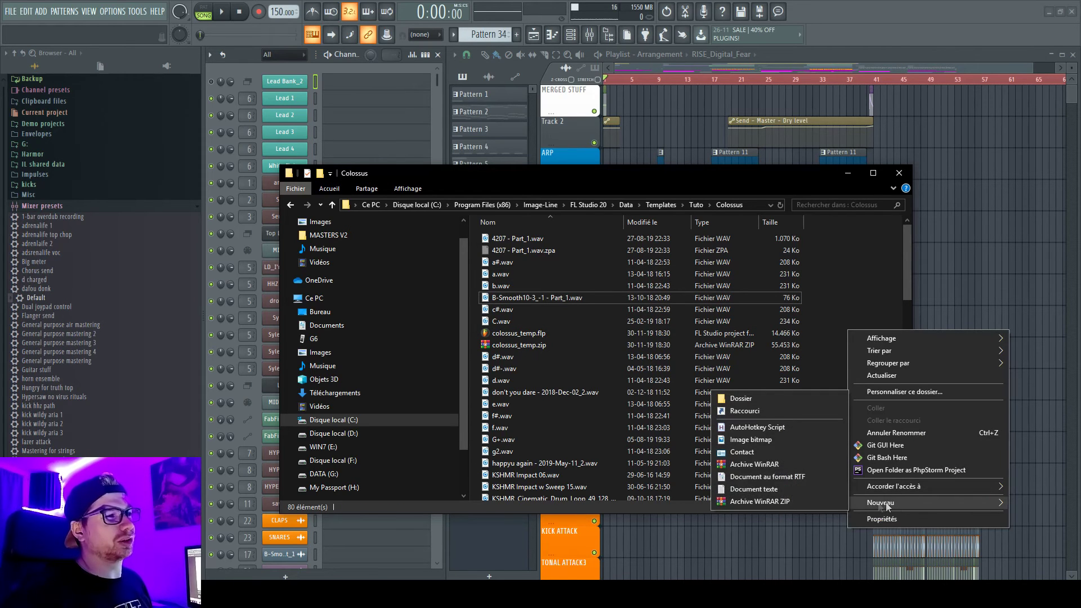
left_click(790, 488)
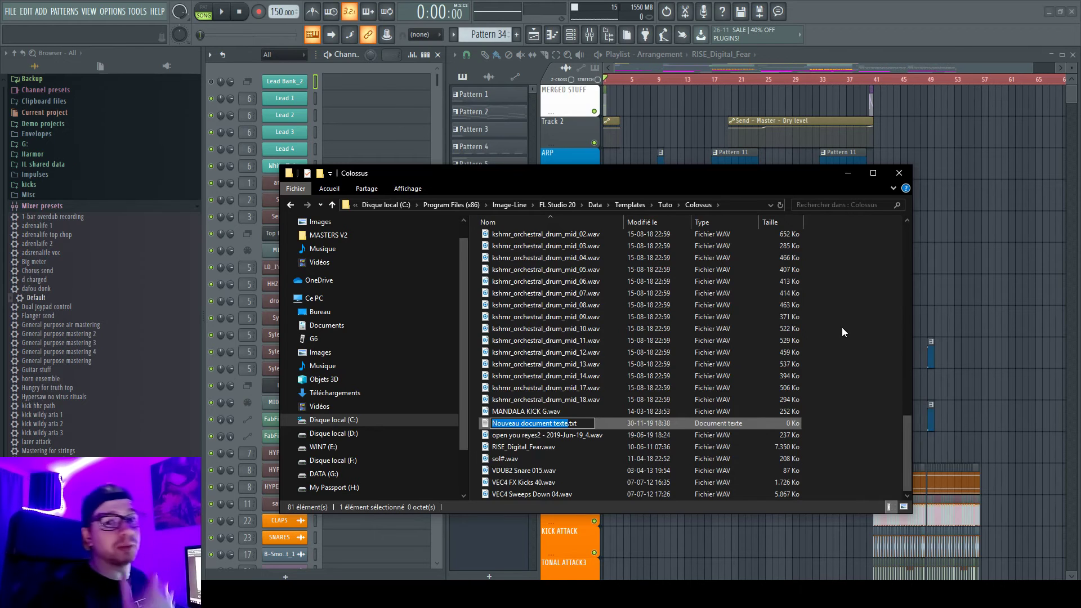
type("Colossus_temp.nfo")
key("Delete")
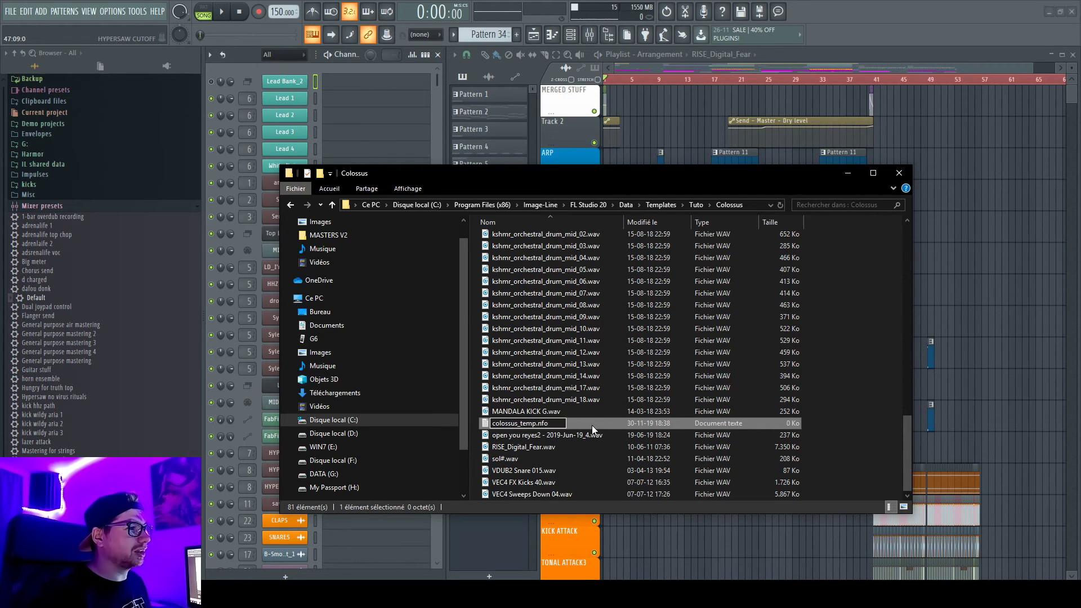
key("Return")
key("Return")
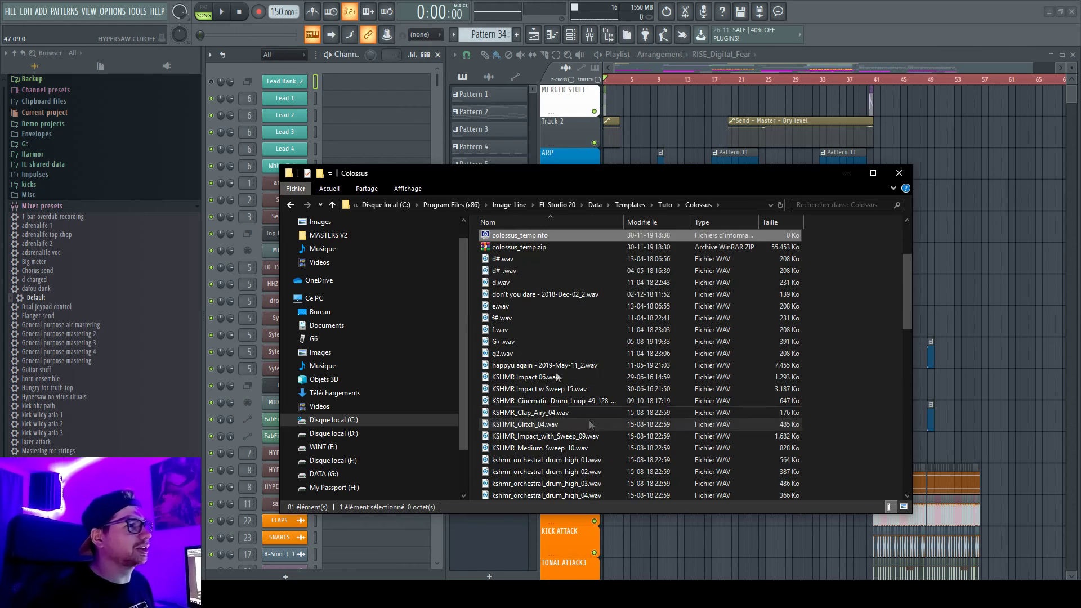
Step: Open colossus_temp.nfo in Notepad and enter the line "Description=my template"
scroll(550, 259, "up", 3)
right_click(535, 345)
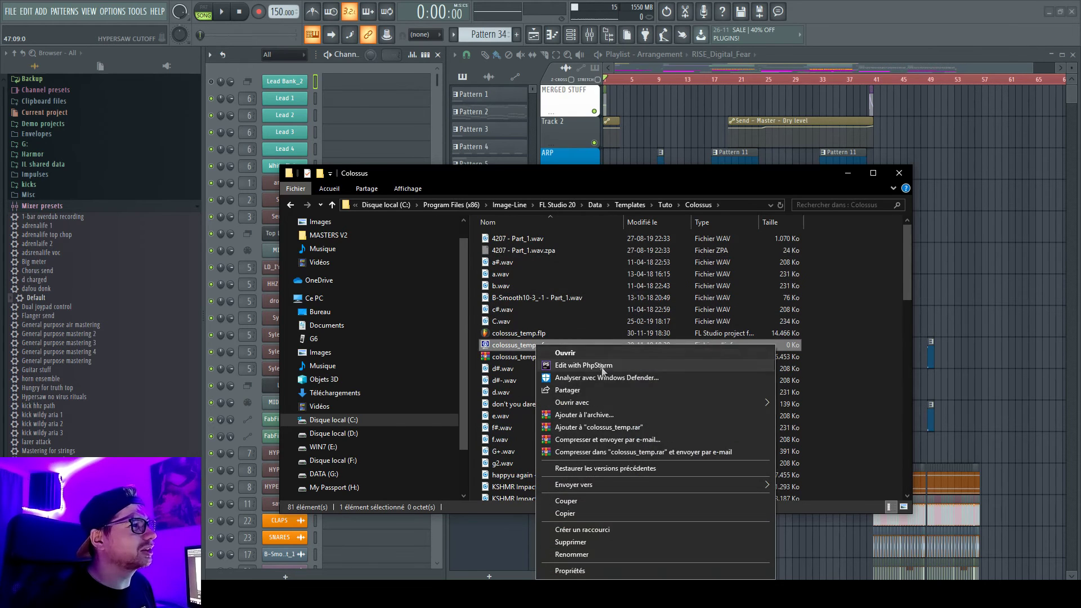
mouse_move(596, 402)
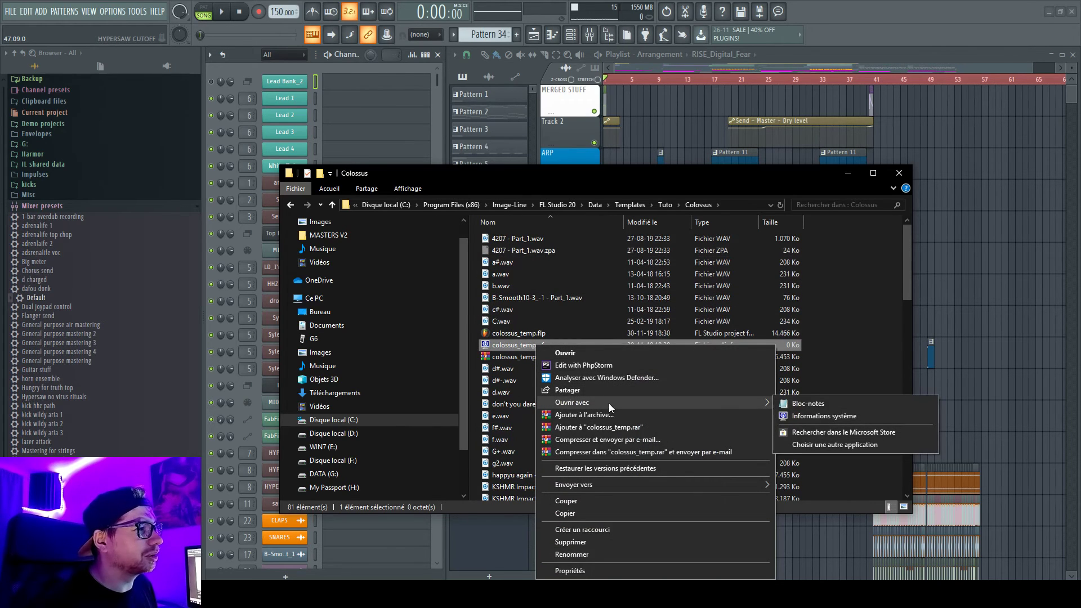
left_click(806, 403)
type("Description=")
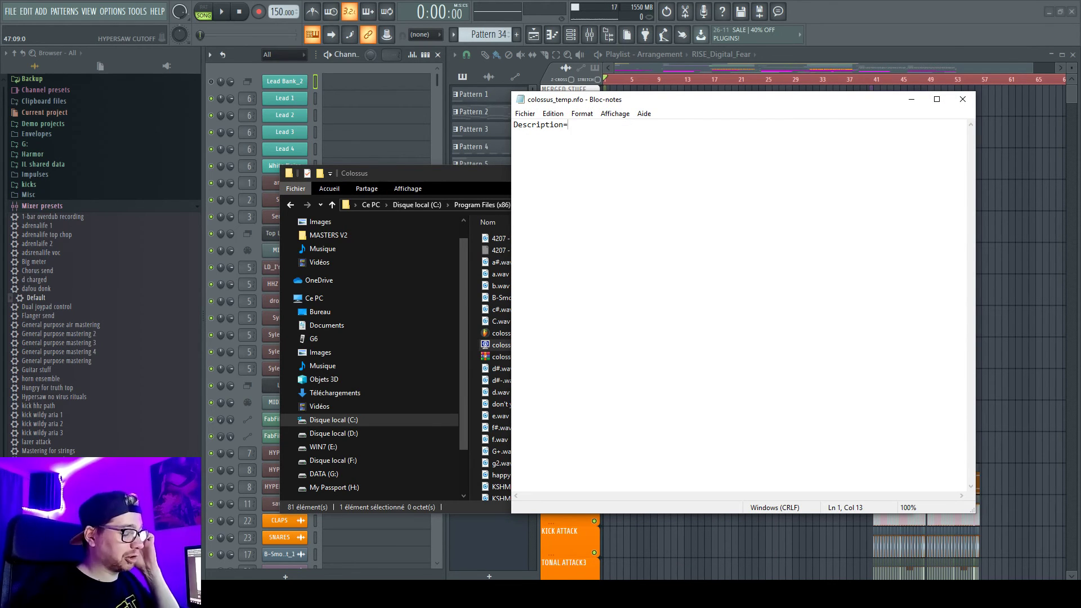
type("my template")
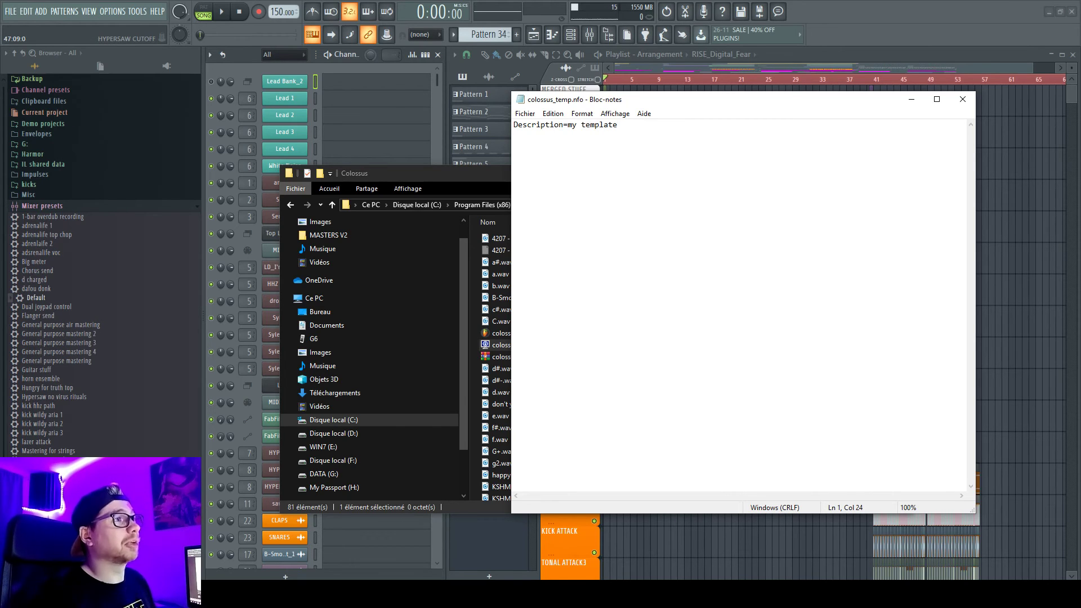
Step: Add a second line "MenuIconIndex=-3" to colossus_temp.nfo, save the file and close the Notepad and File Explorer windows
key("Return")
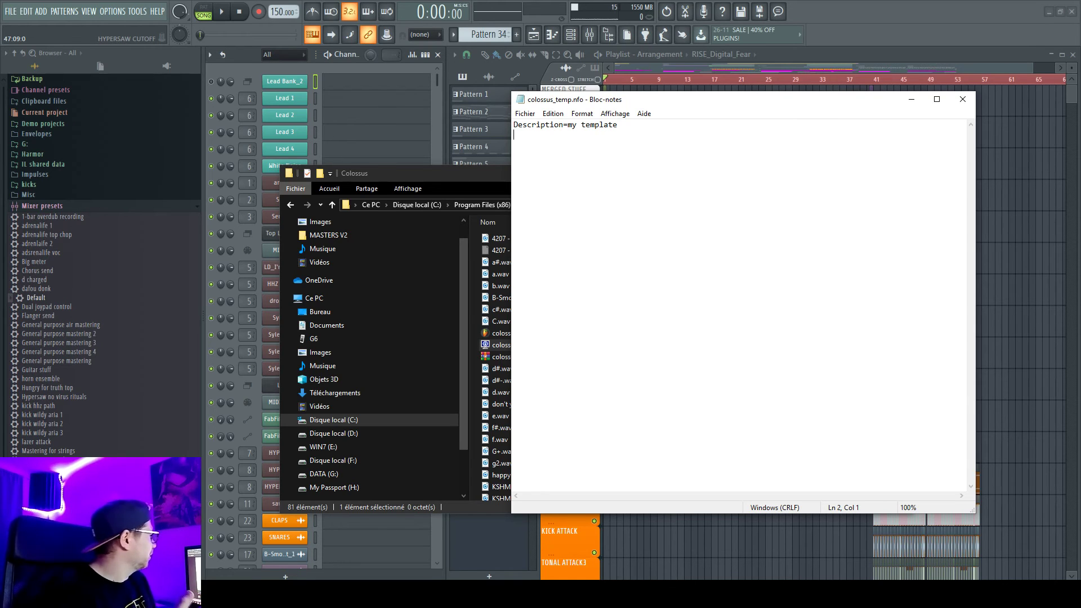
type("Menu")
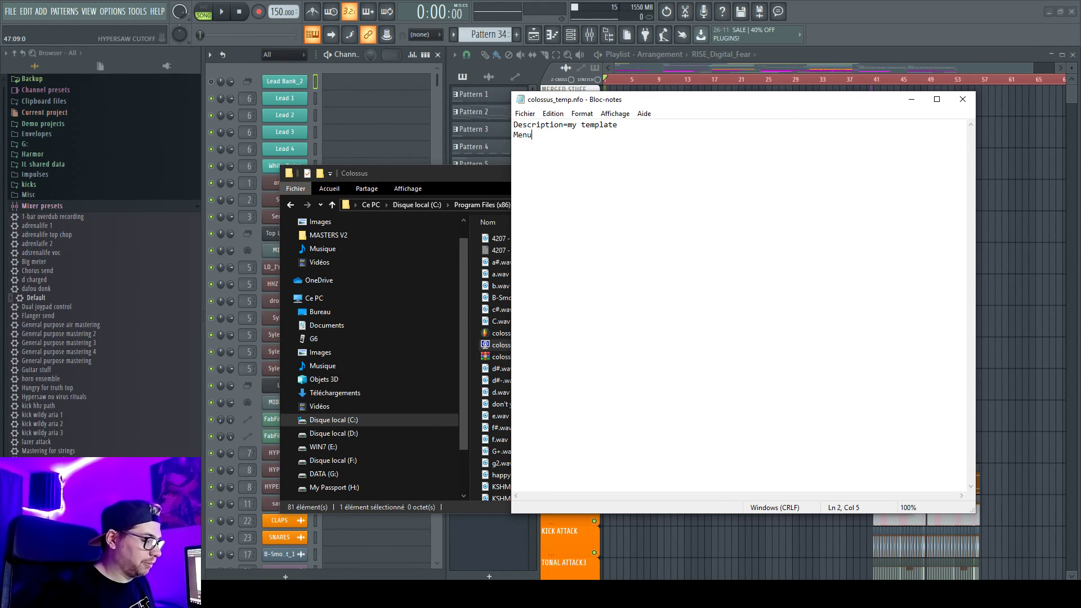
type("Icon")
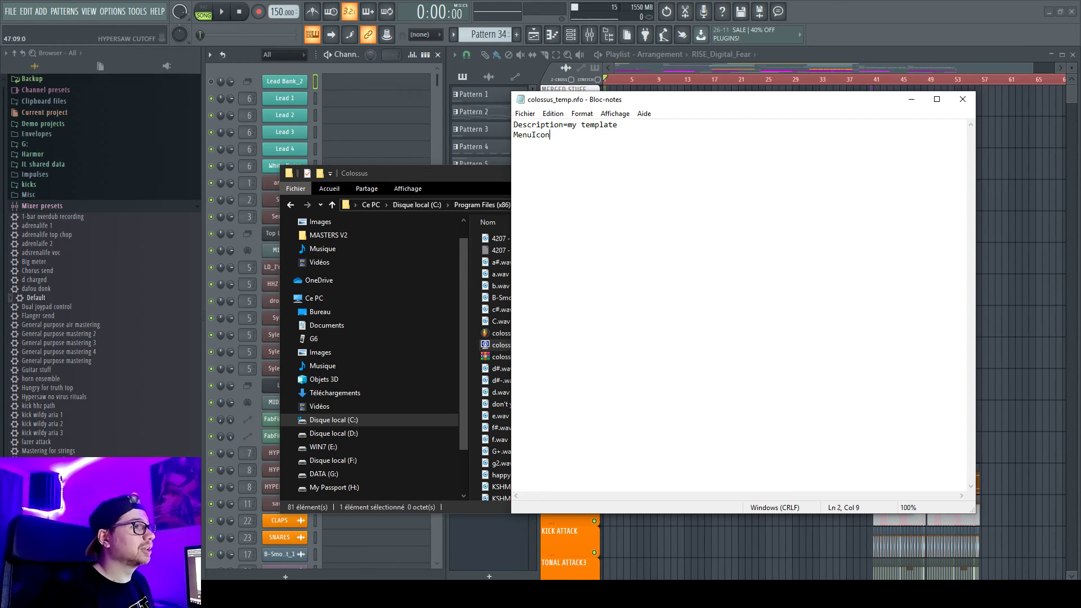
type("Index=")
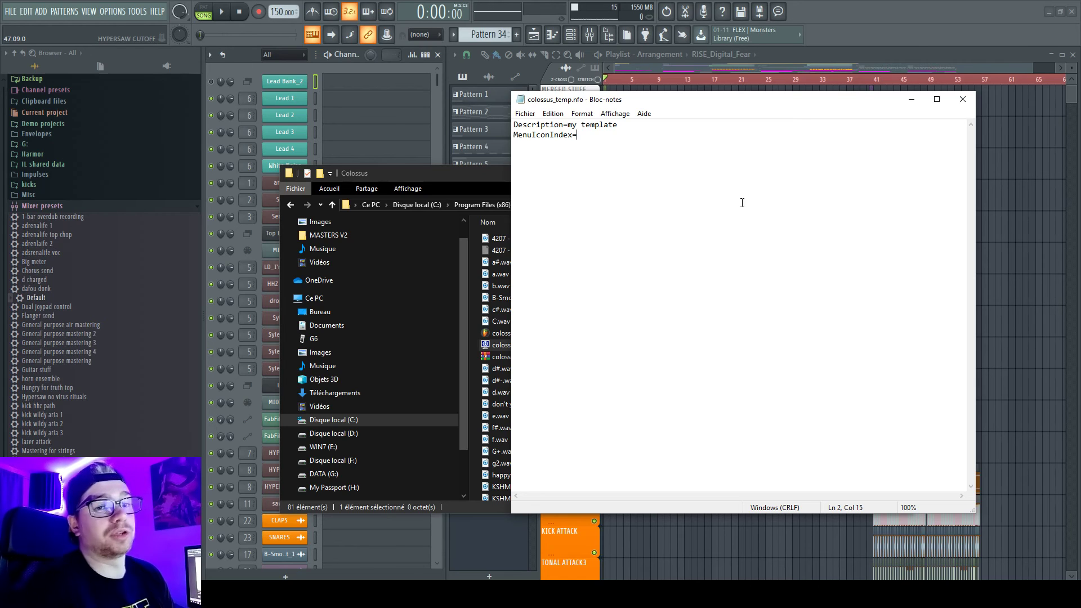
type("-3")
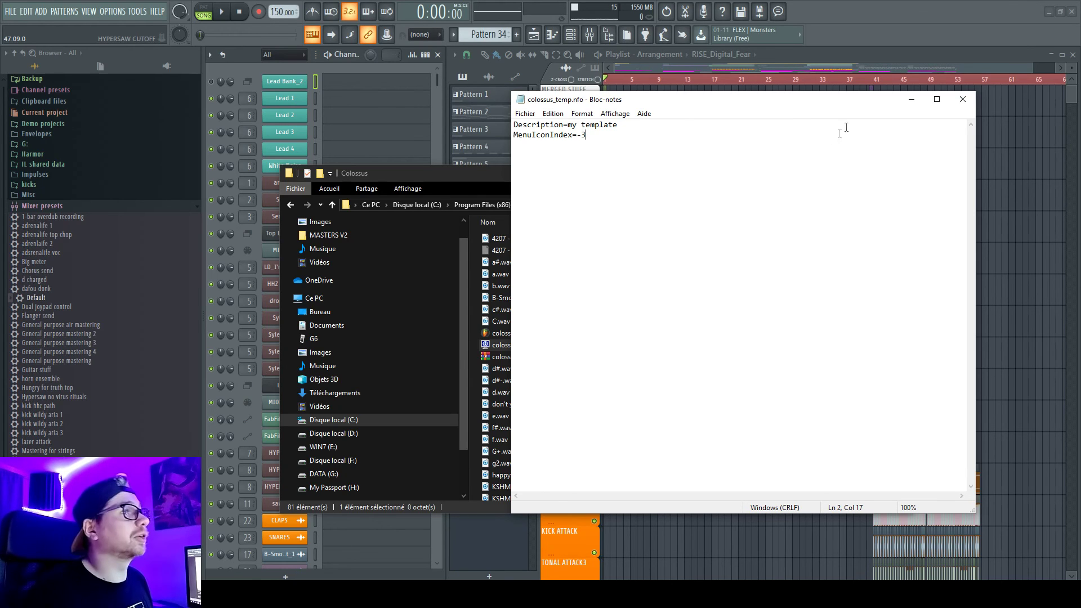
left_click(963, 99)
key("alt+F4")
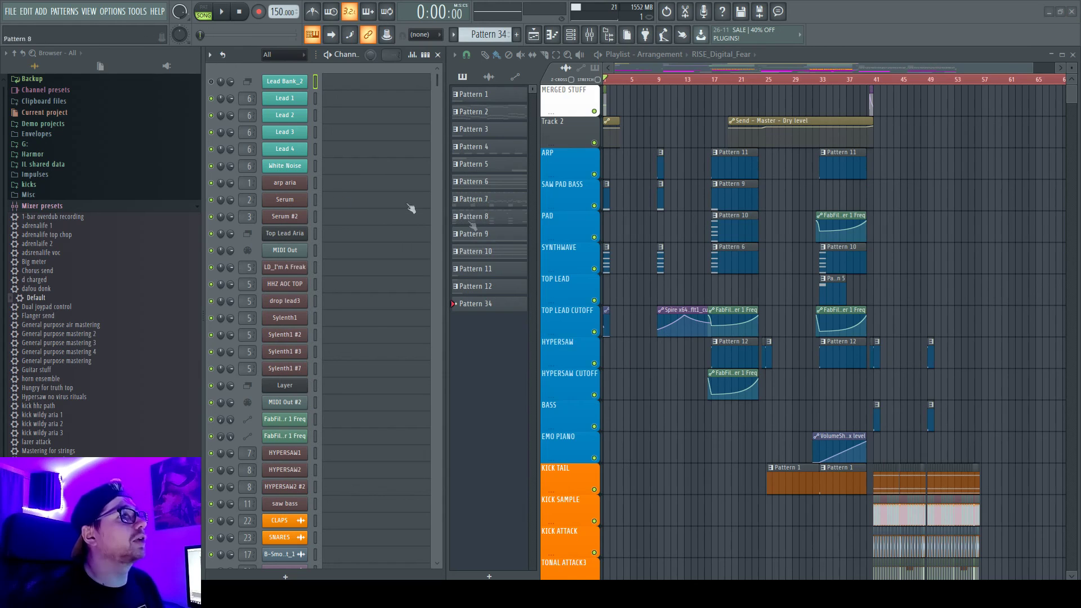
Step: In FL Studio, choose the Tuto category's colossus_temp template with its new description and icon for a new project
left_click(11, 12)
left_click(11, 11)
left_click(10, 12)
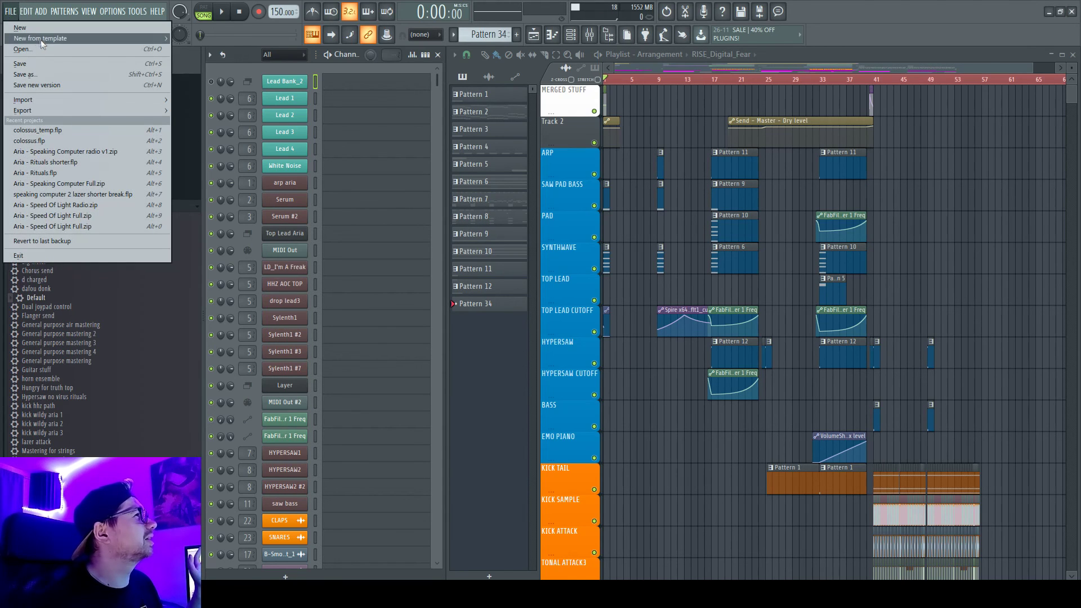
mouse_move(42, 39)
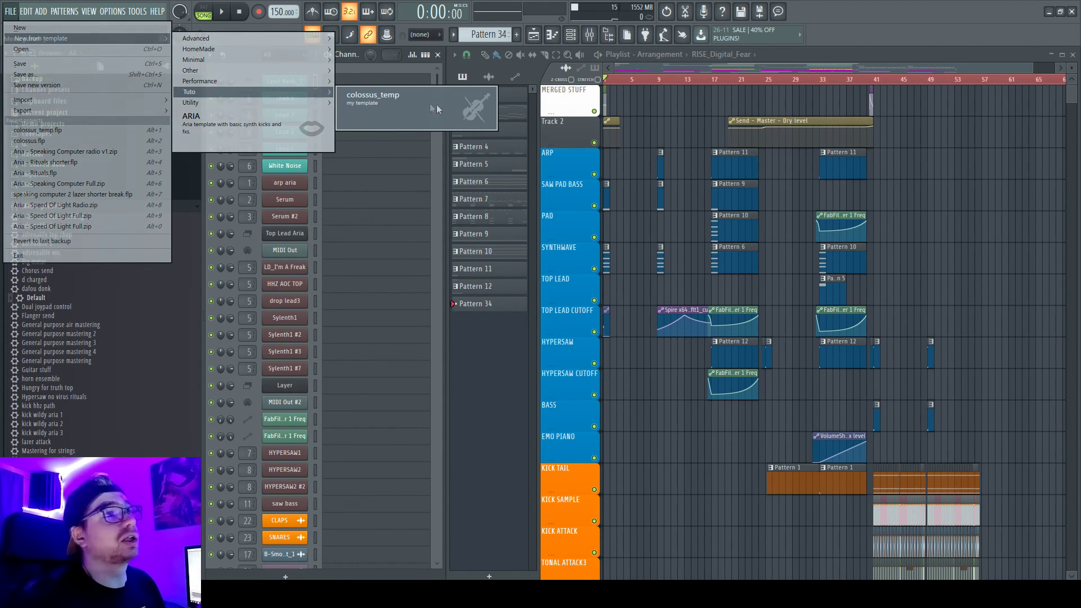
left_click(481, 109)
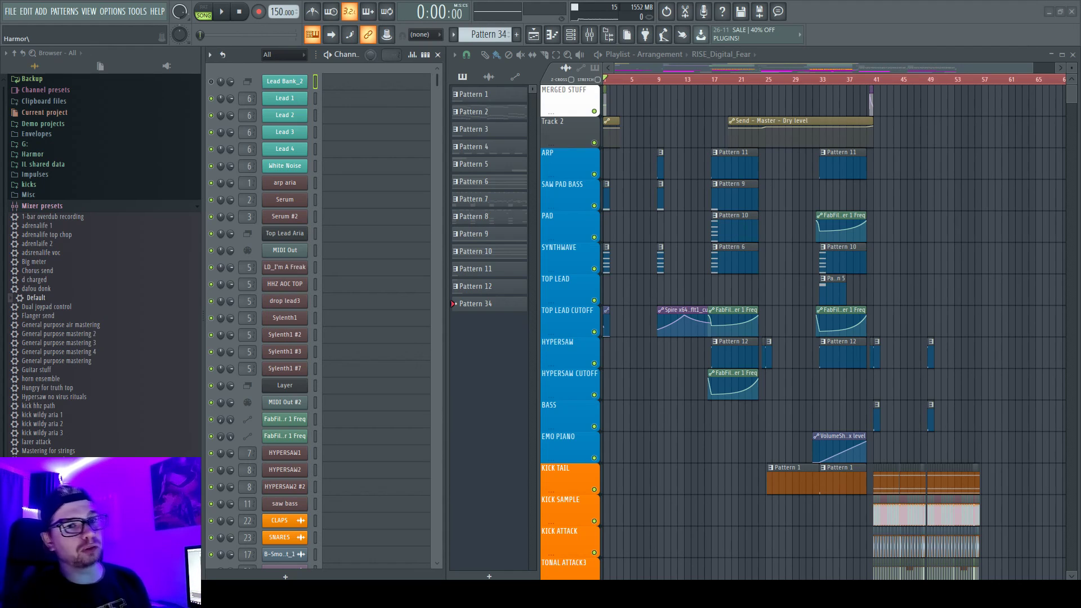